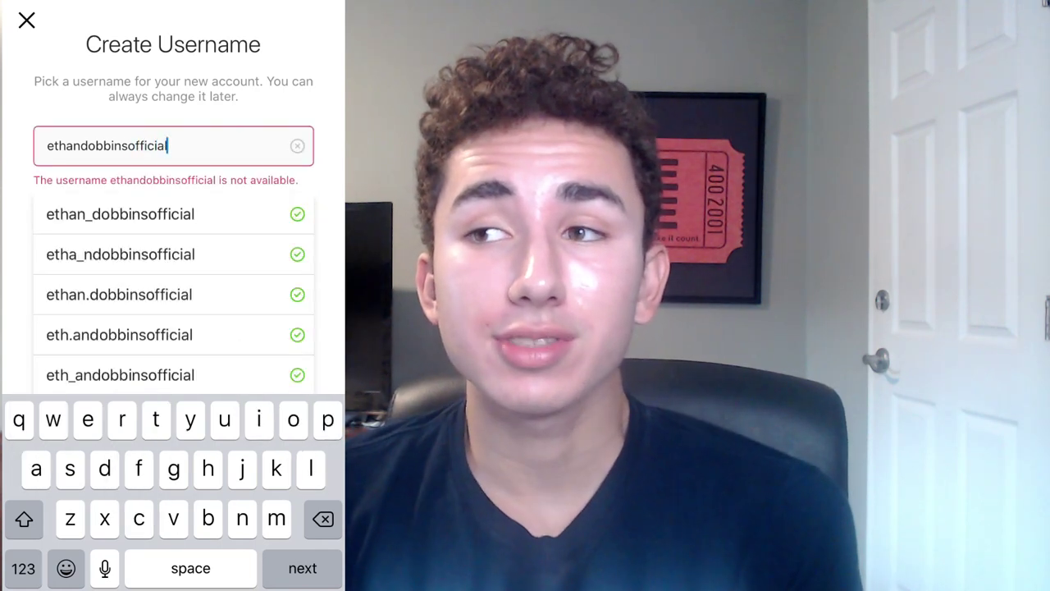
Replace the unavailable username with a new, available username and submit it
left_click(297, 145)
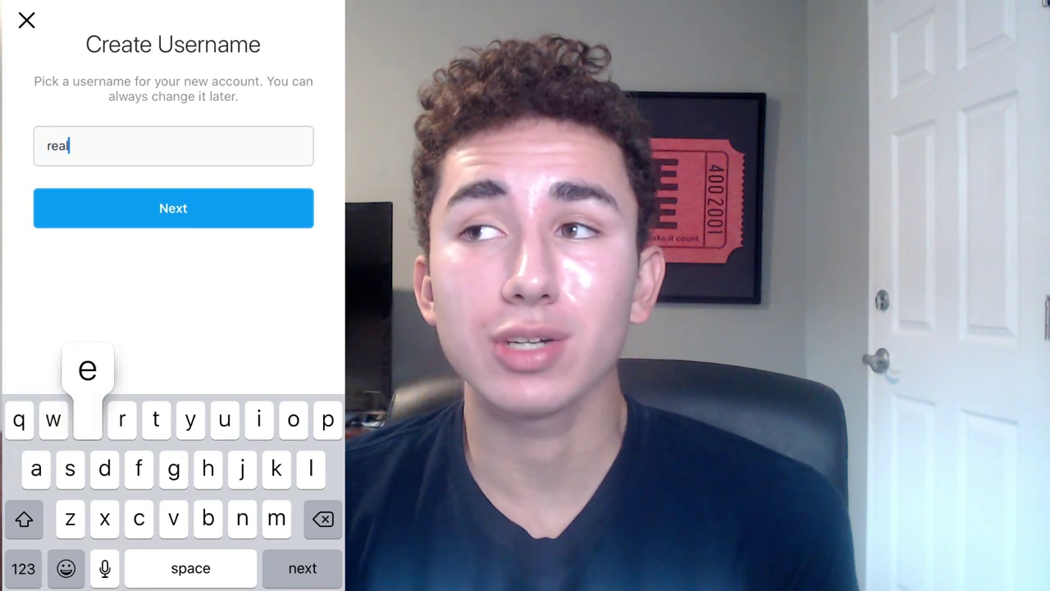
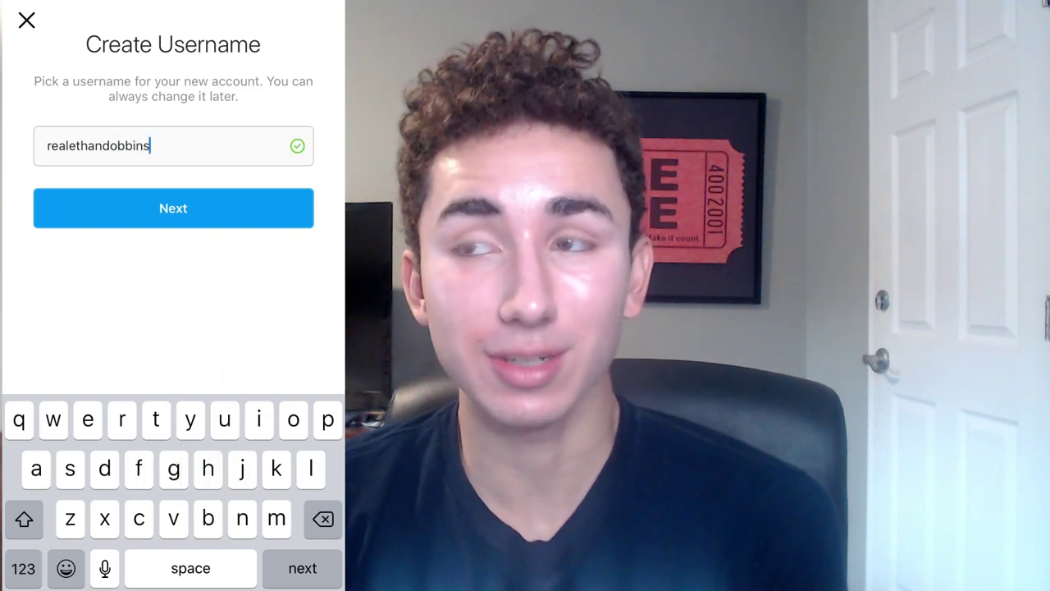
key("Return")
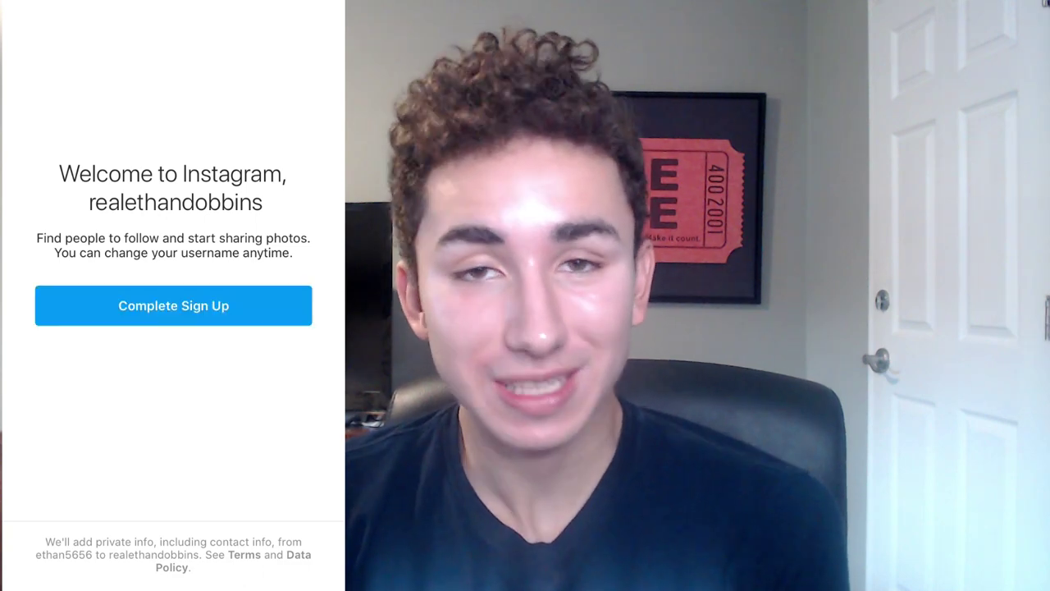
Skip the Facebook friends and contacts steps, add a library profile photo, and save login info
left_click(173, 571)
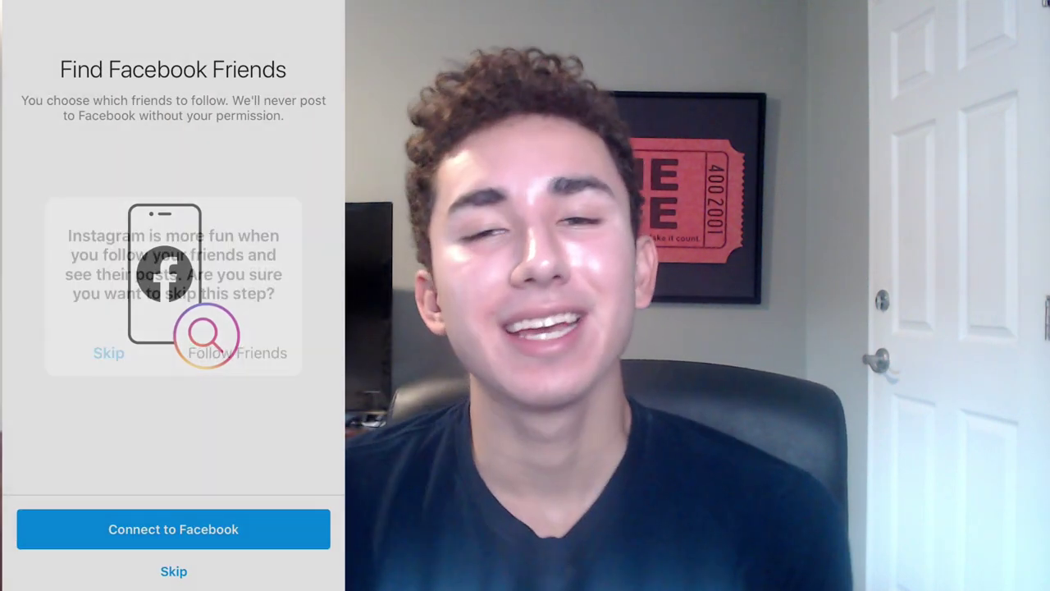
left_click(112, 349)
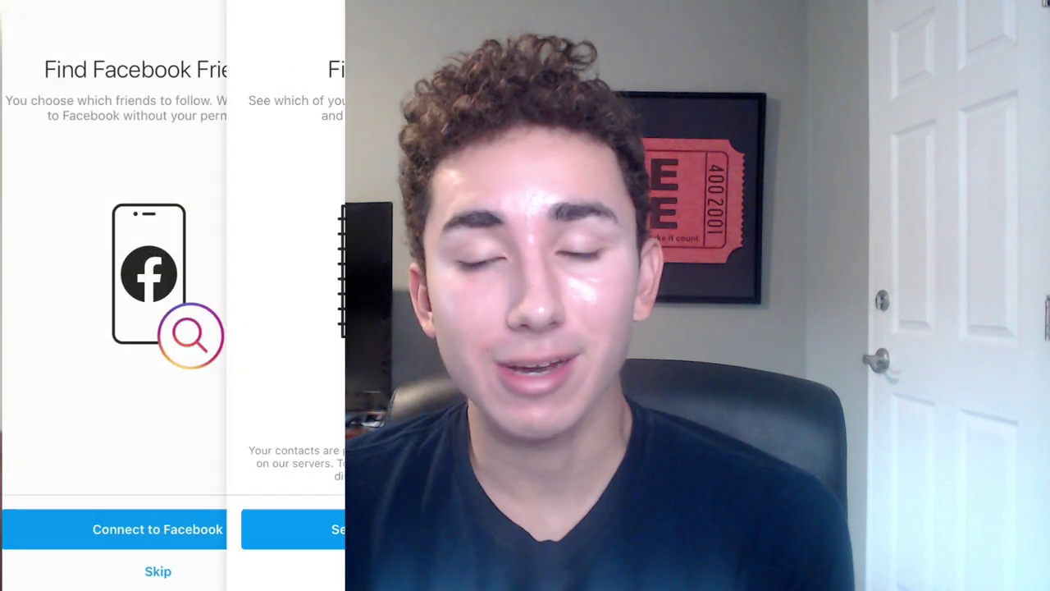
left_click(173, 571)
left_click(110, 350)
left_click(173, 529)
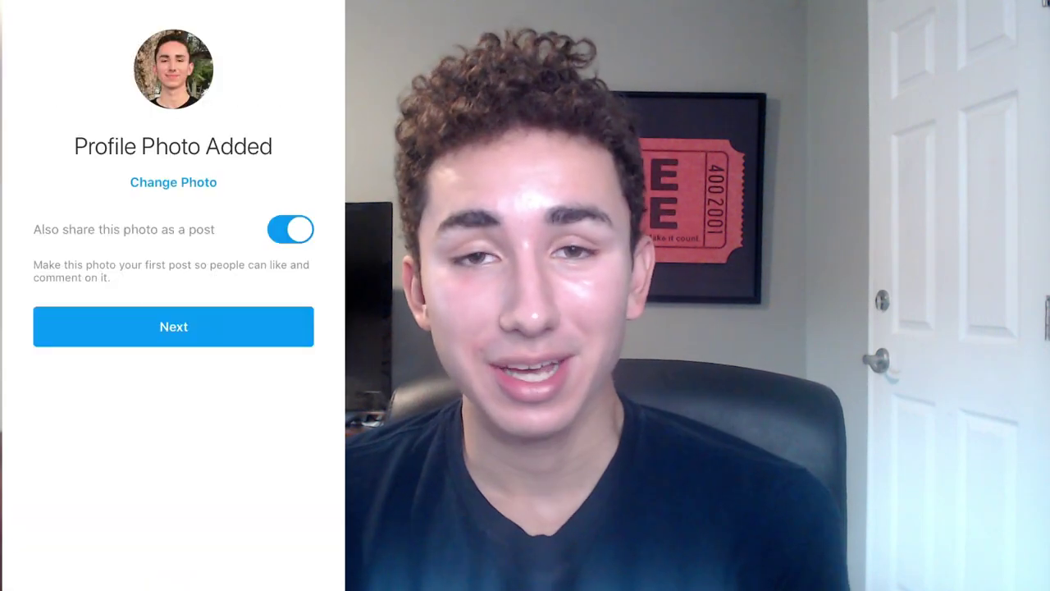
left_click(173, 327)
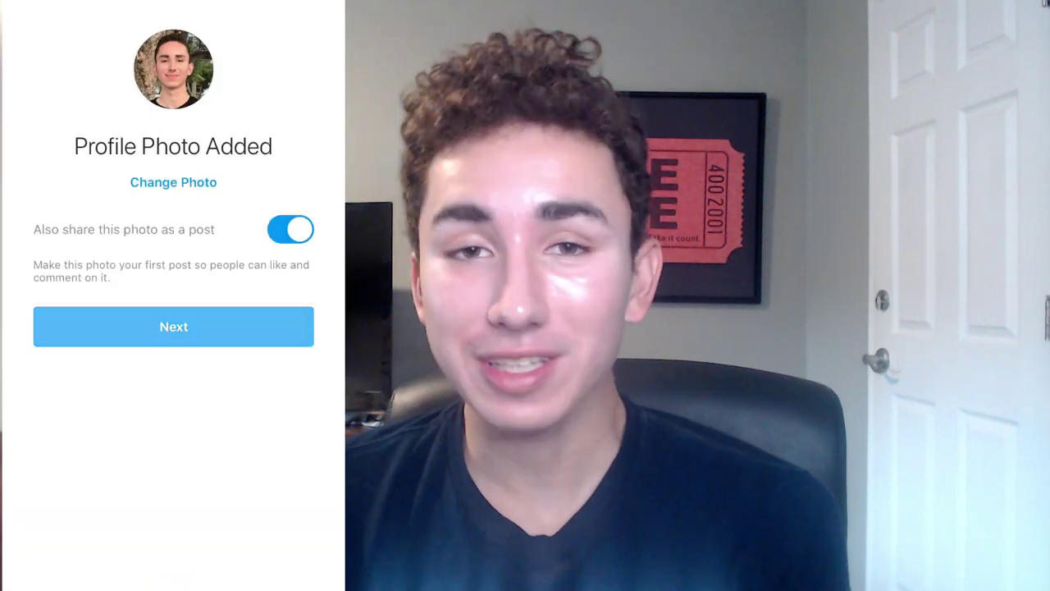
left_click(173, 529)
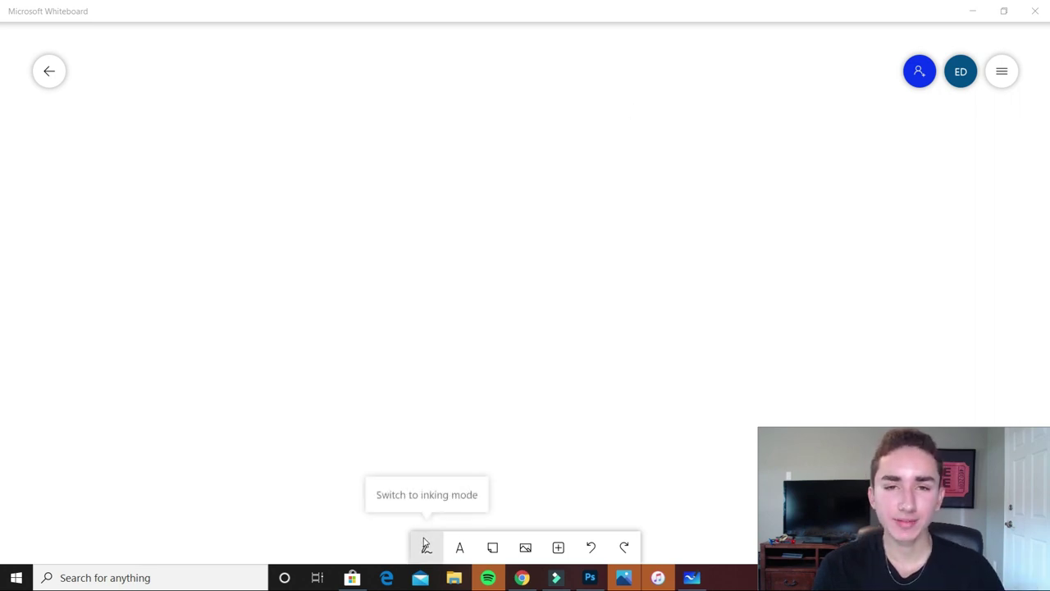
Add a text label reading 'Campaign (CBO $100)' near the centre of the board
left_click(463, 549)
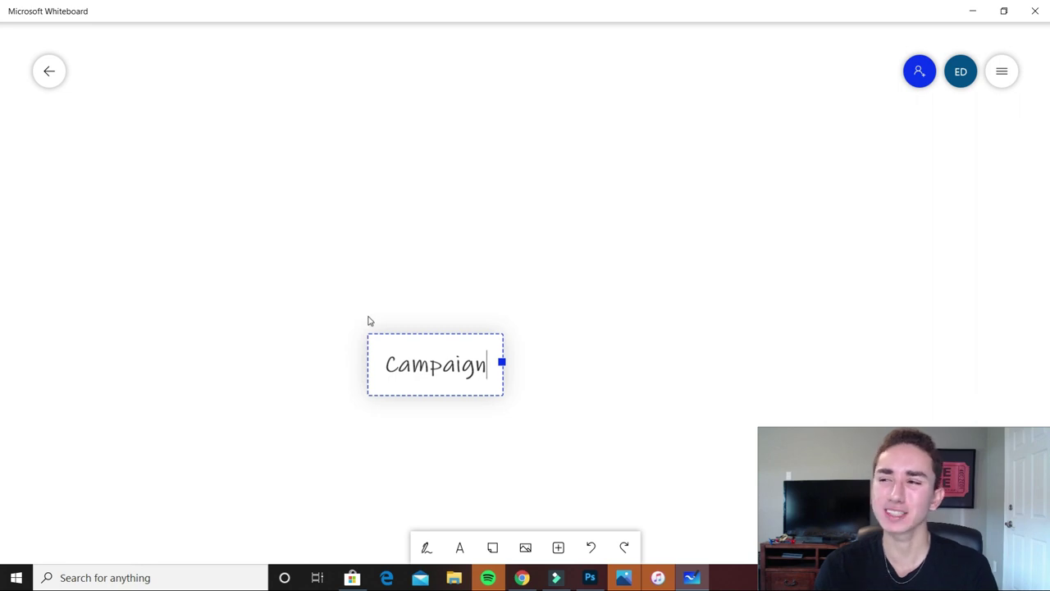
type("(CB")
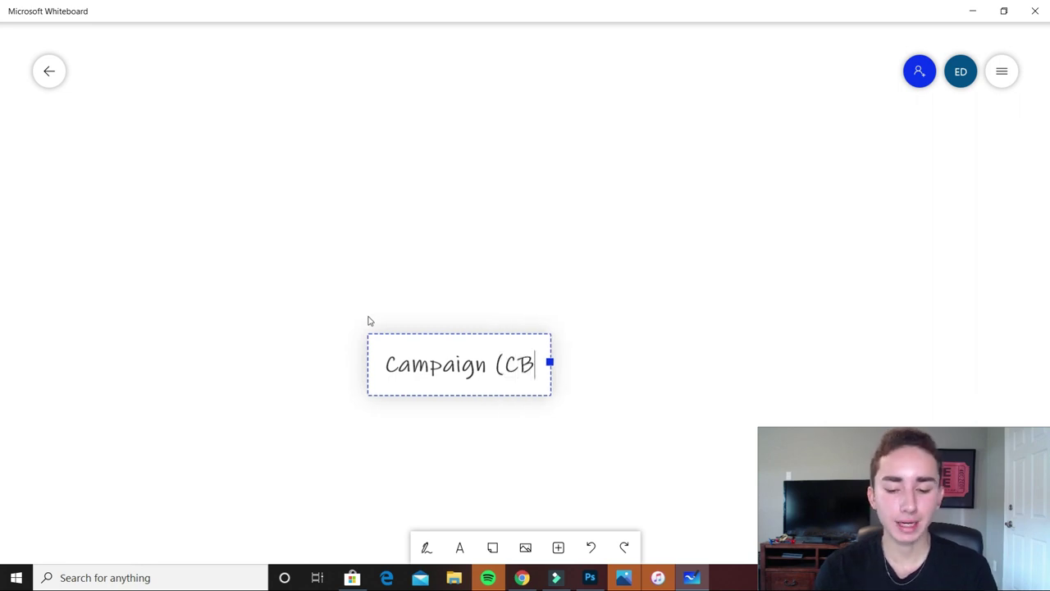
type("O")
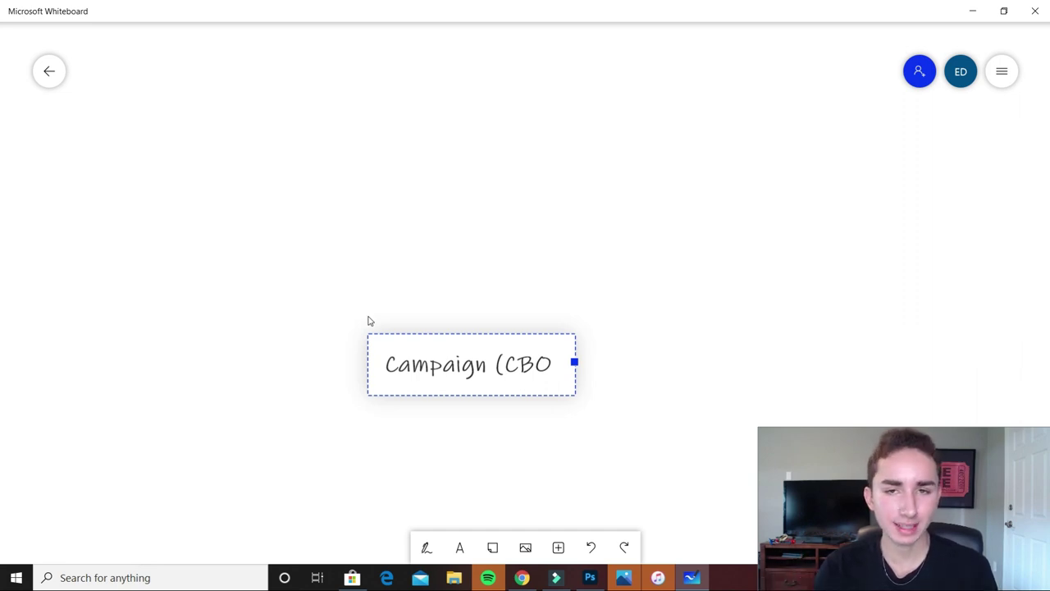
type("$100)")
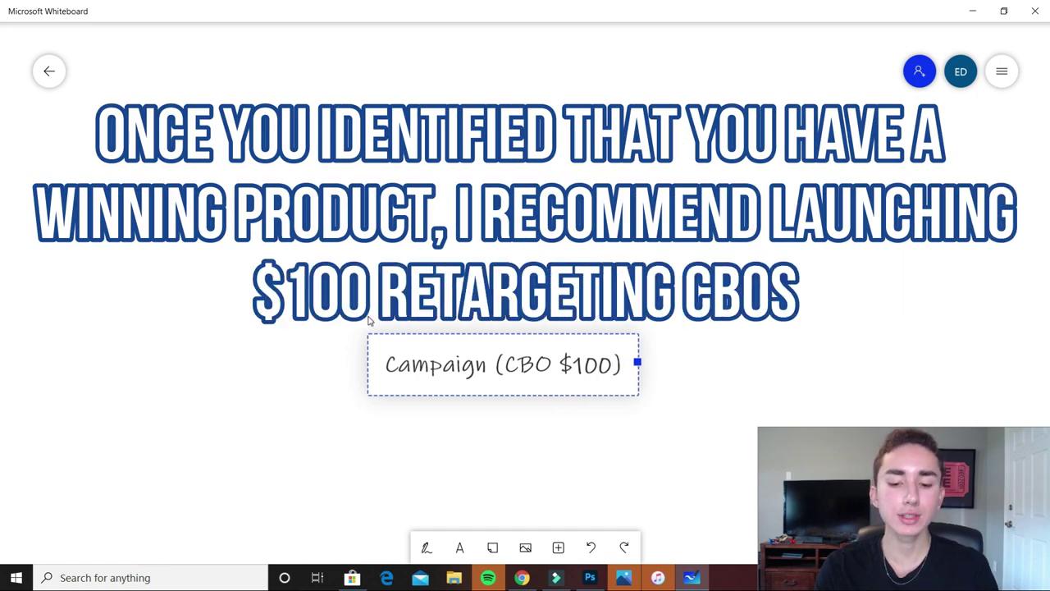
left_click(310, 353)
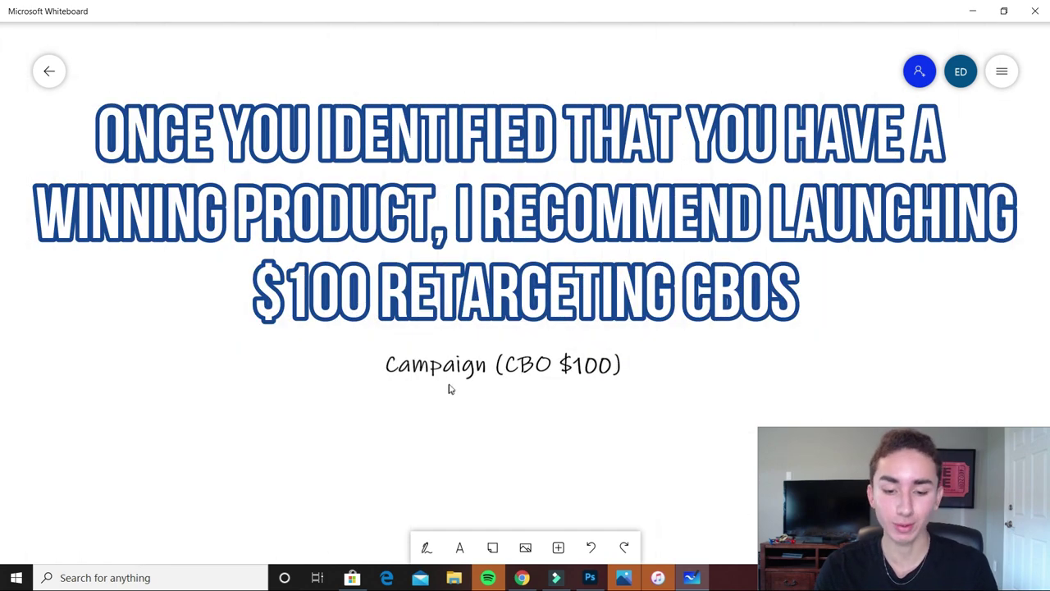
Move the campaign label to the top and place a '75% VV' label below it on the left
left_click_drag(453, 363, 447, 91)
left_click(452, 205)
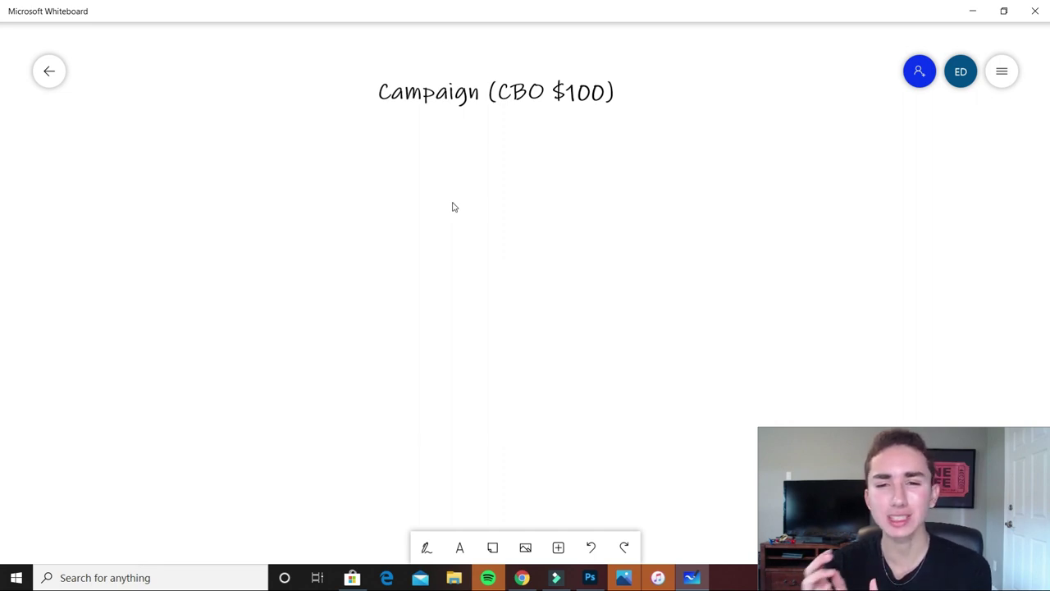
double_click(480, 369)
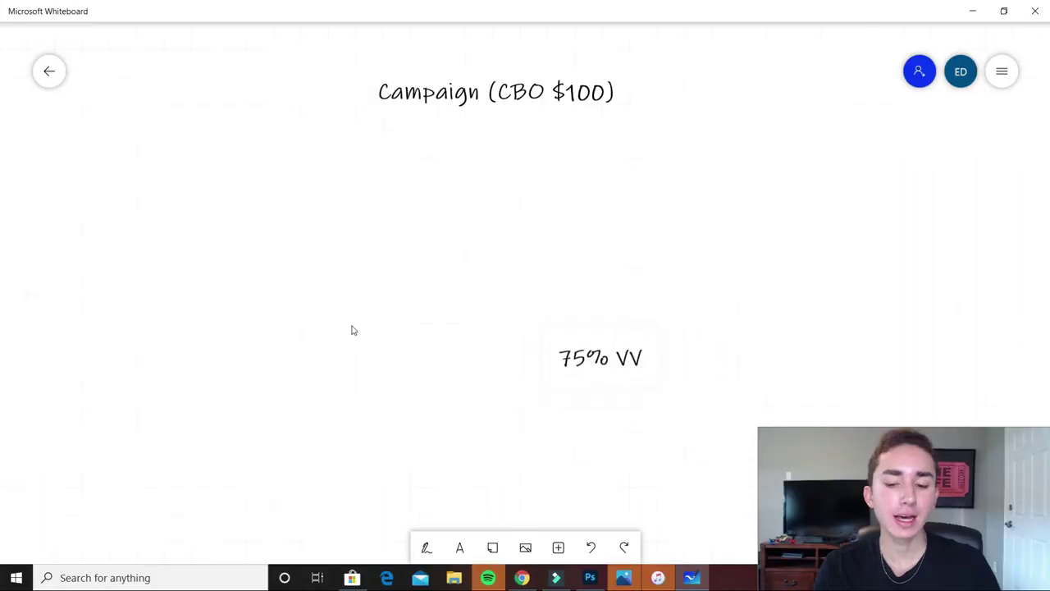
left_click_drag(533, 352, 140, 279)
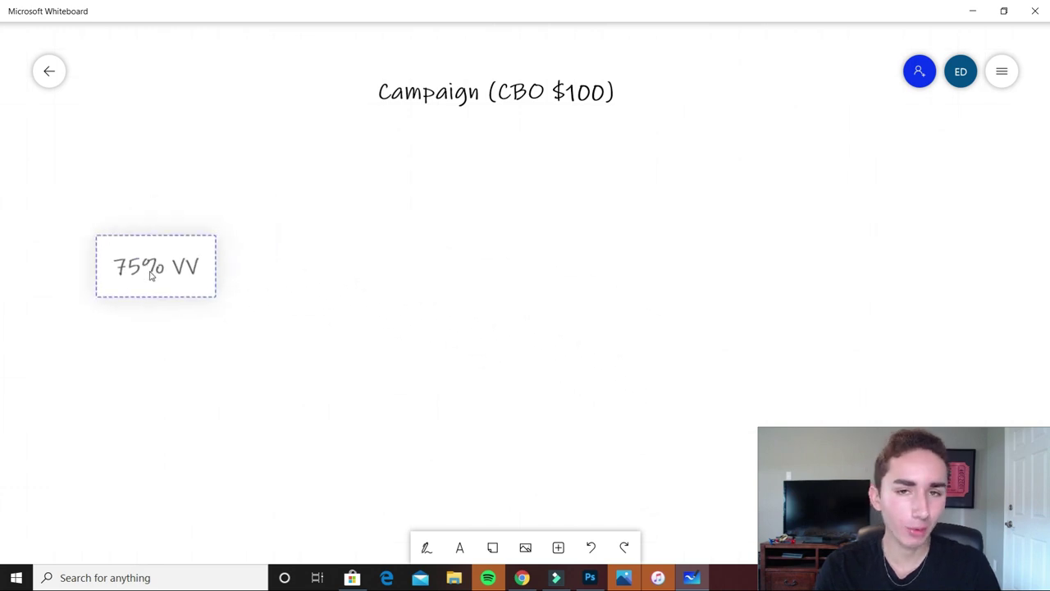
left_click(279, 309)
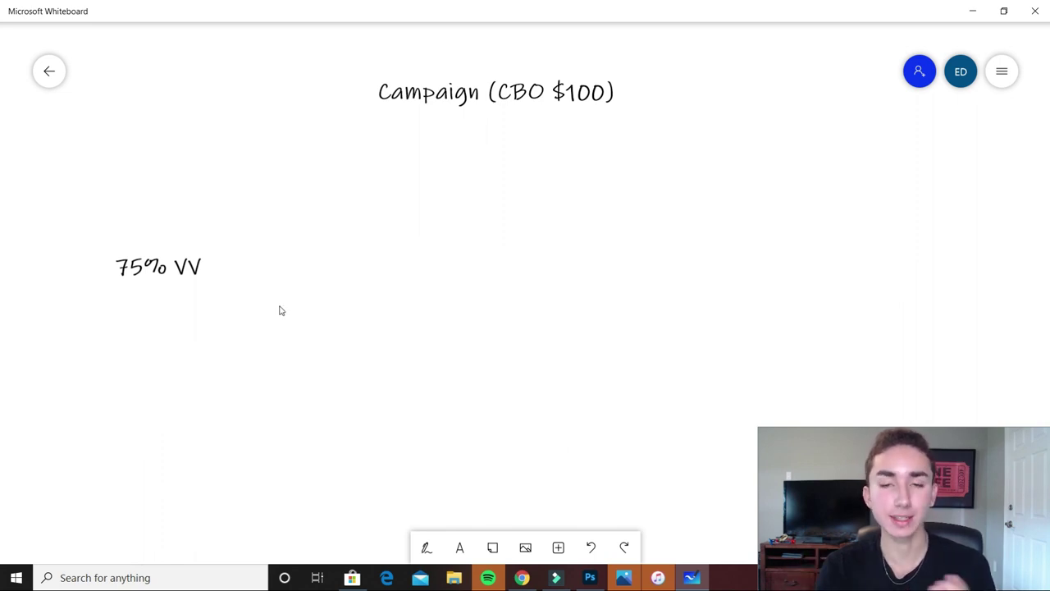
Add a text box reading '95% VV' to the board
left_click(459, 547)
type("95% VV")
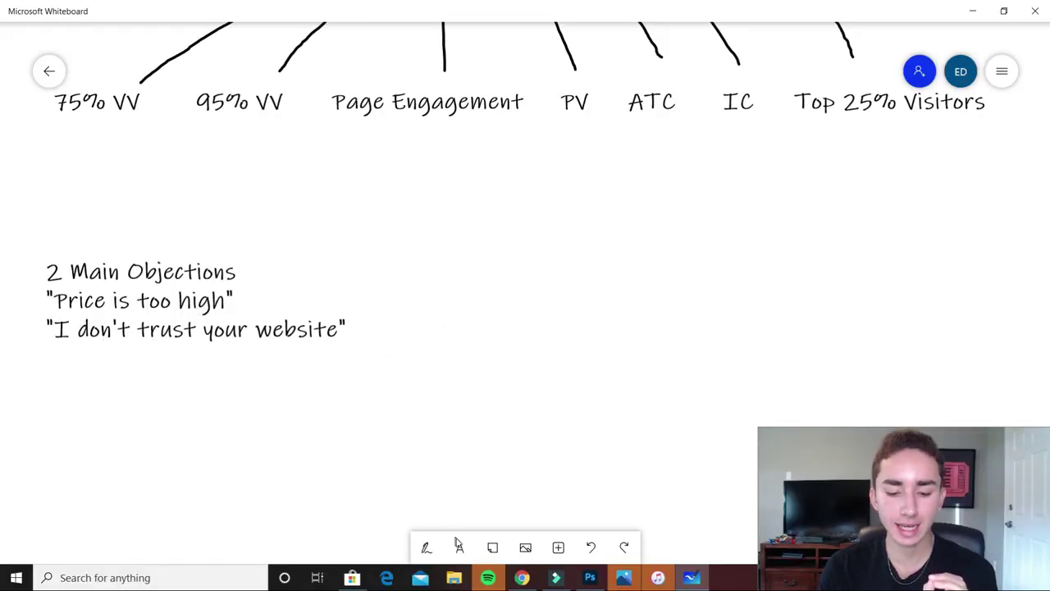
Add the note 'Save 10% Using discount code "save 10" on your first order' above the objections
left_click(458, 547)
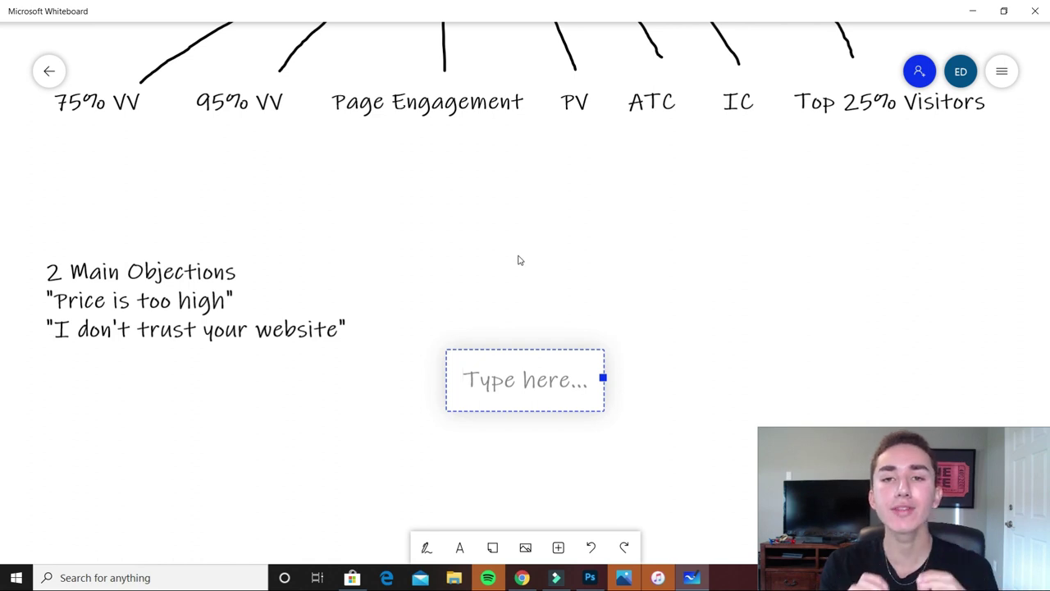
type("S")
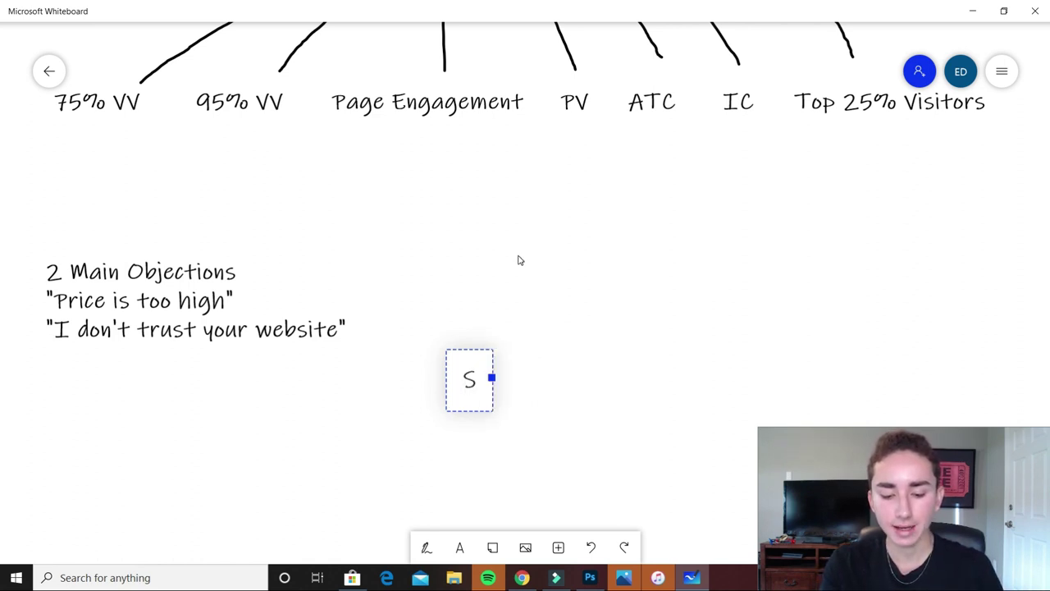
type("ave 10% Using a")
type("iscount code")
type(" 's")
key("BackSpace")
key("BackSpace")
key("BackSpace")
type("'s")
key("BackSpace")
type("\"save 1")
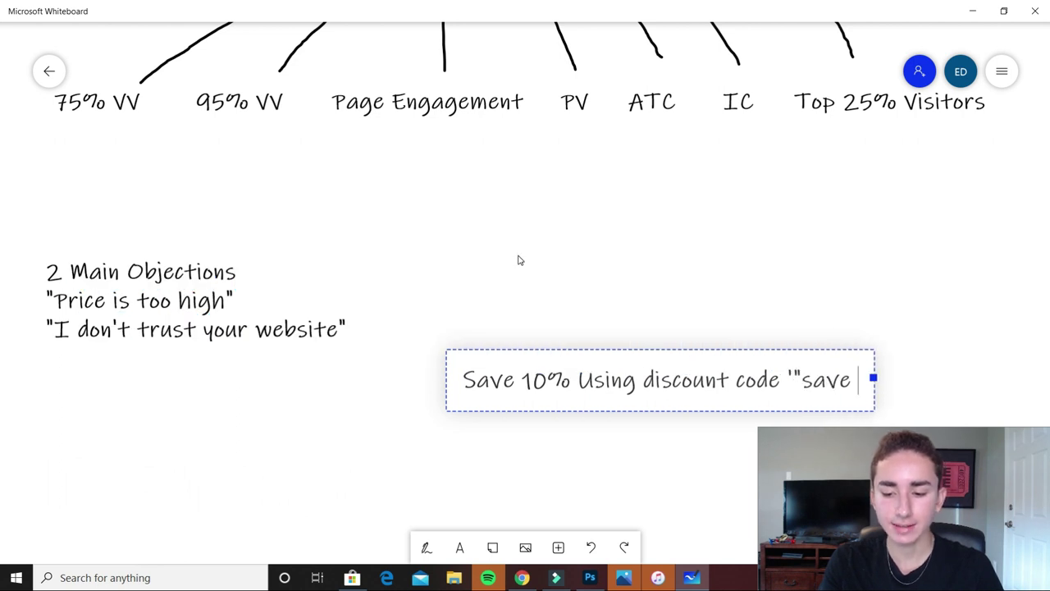
type("0\" t")
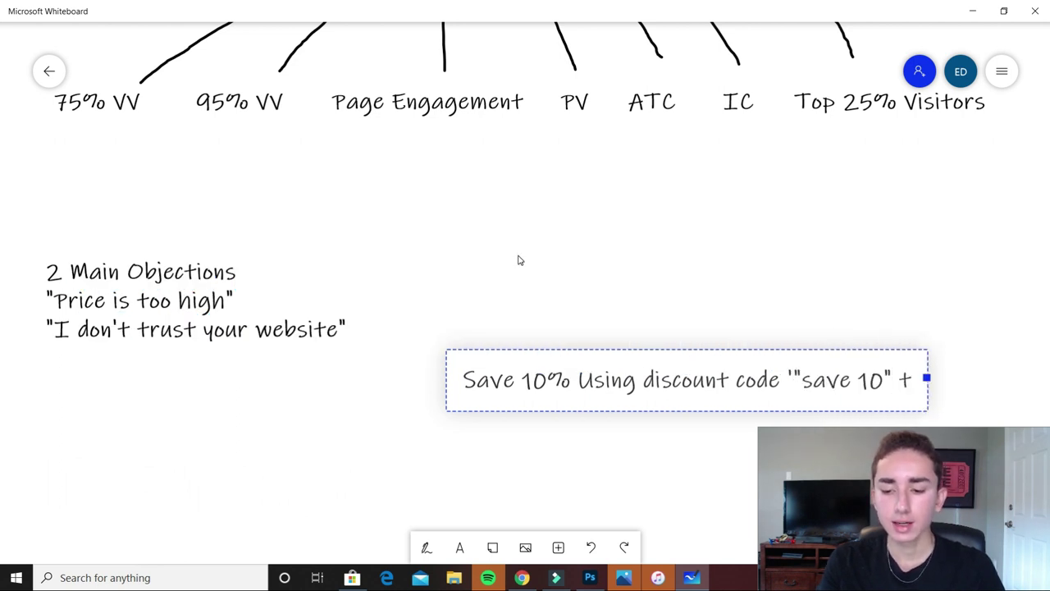
key("BackSpace")
key("BackSpace")
type("on your")
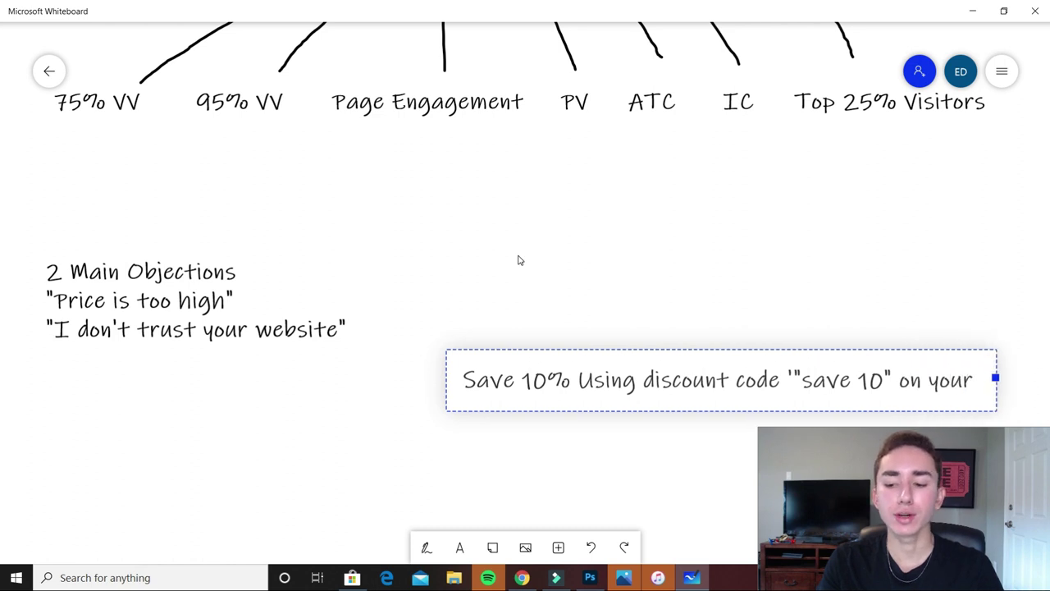
type(" first order")
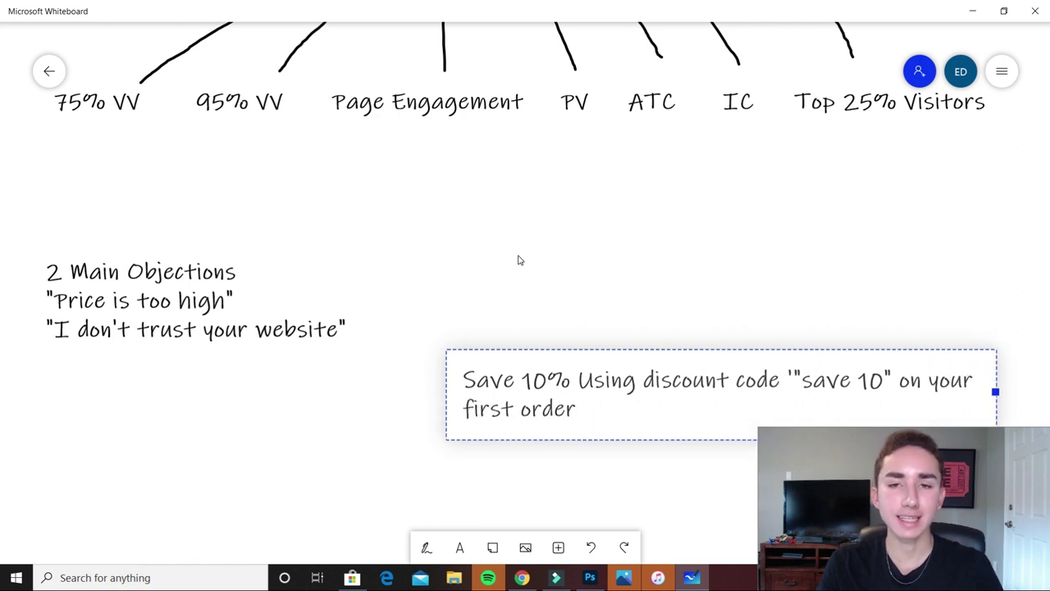
left_click(408, 417)
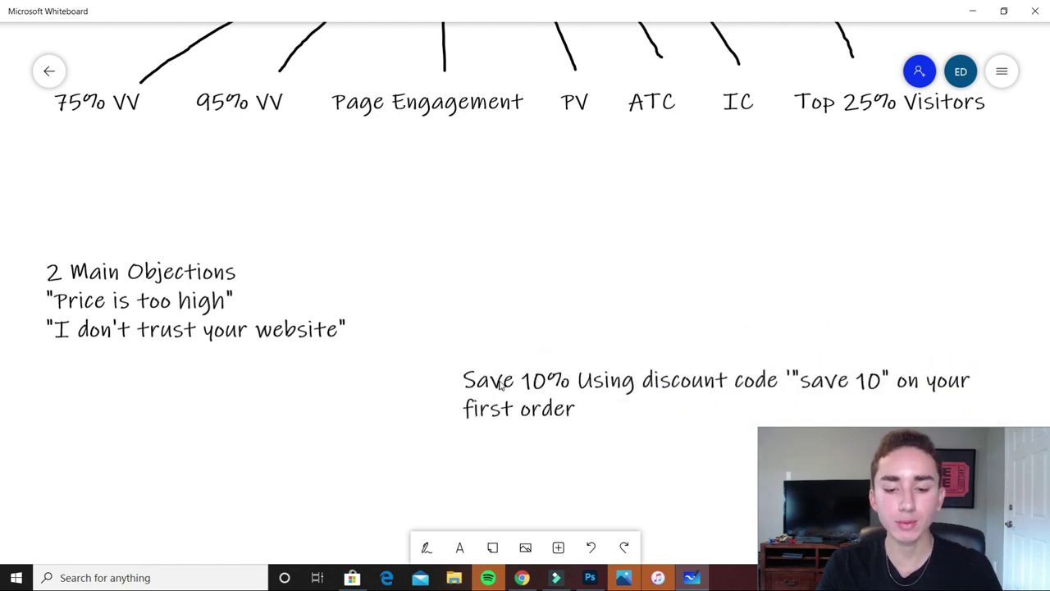
left_click_drag(500, 385, 459, 243)
Deselect the discount note on the canvas
left_click(498, 346)
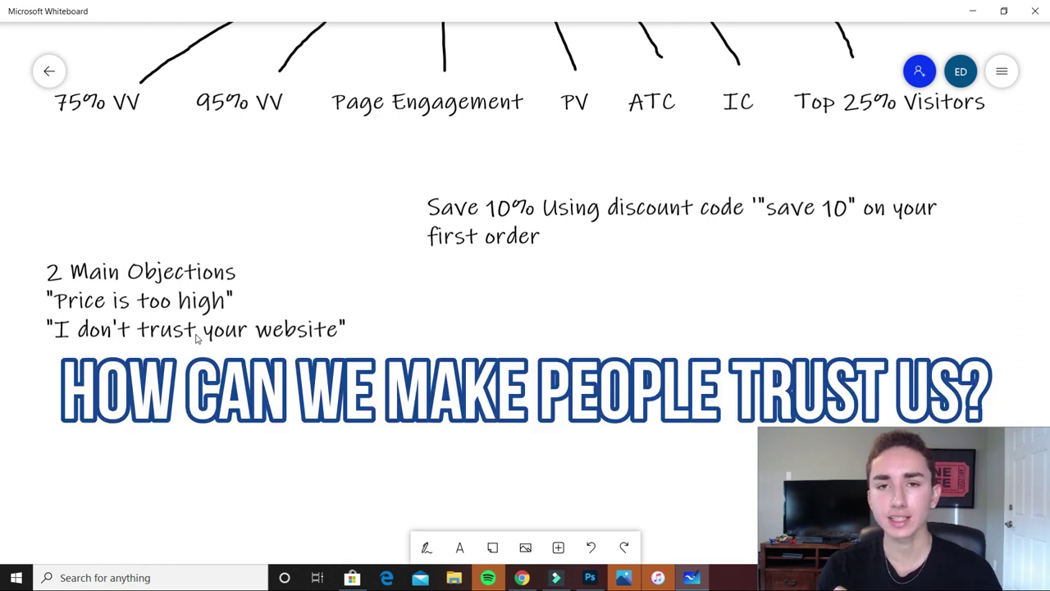
Write 'Picture/Video testimonial of your product' and, below, 'ad copy: copy and pasting their review'
left_click(504, 328)
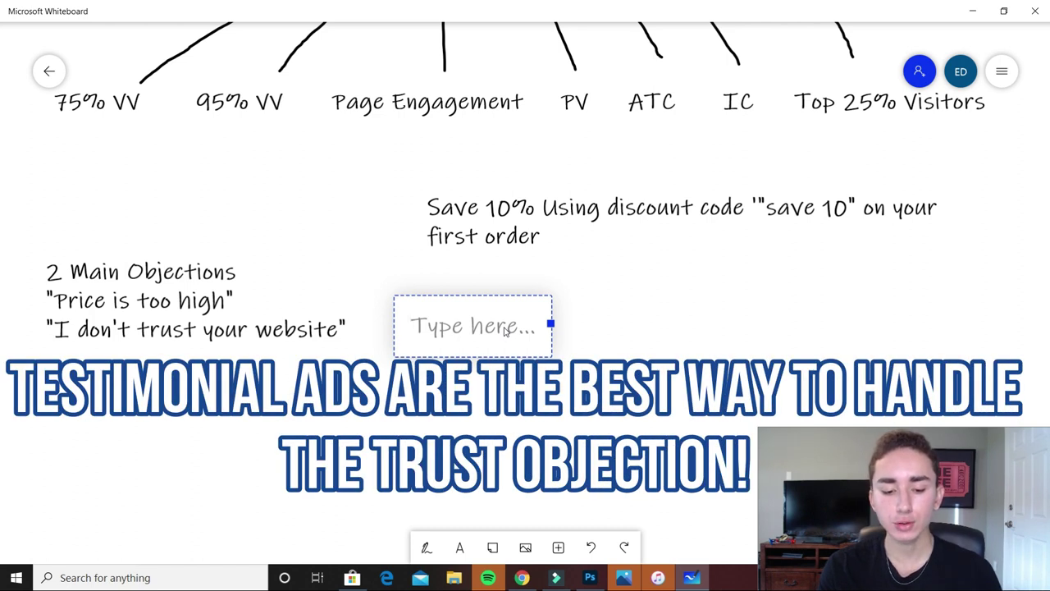
type("Picture/Video testimonial of your product")
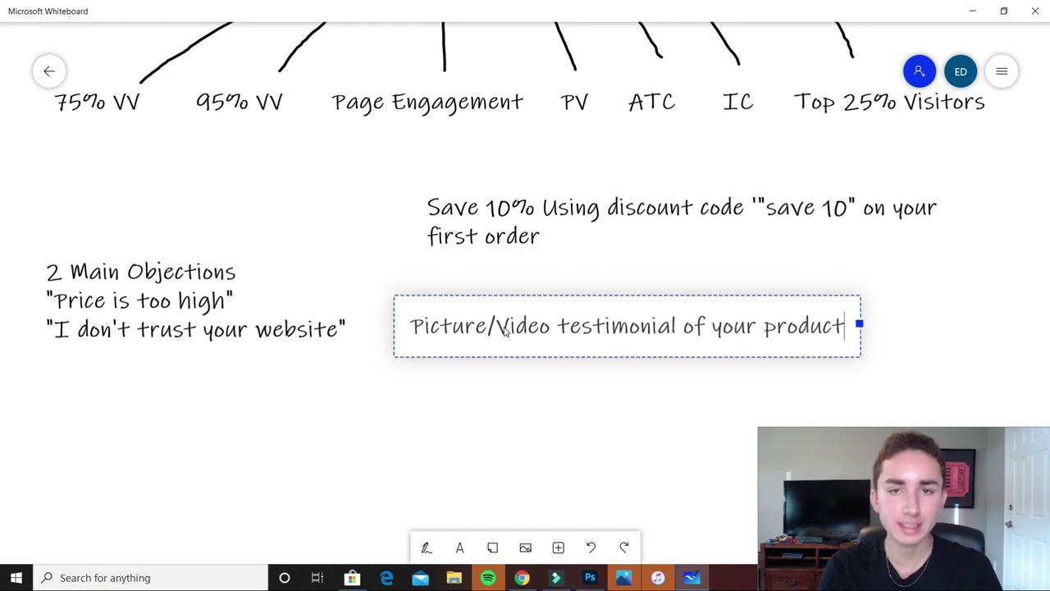
key("Return")
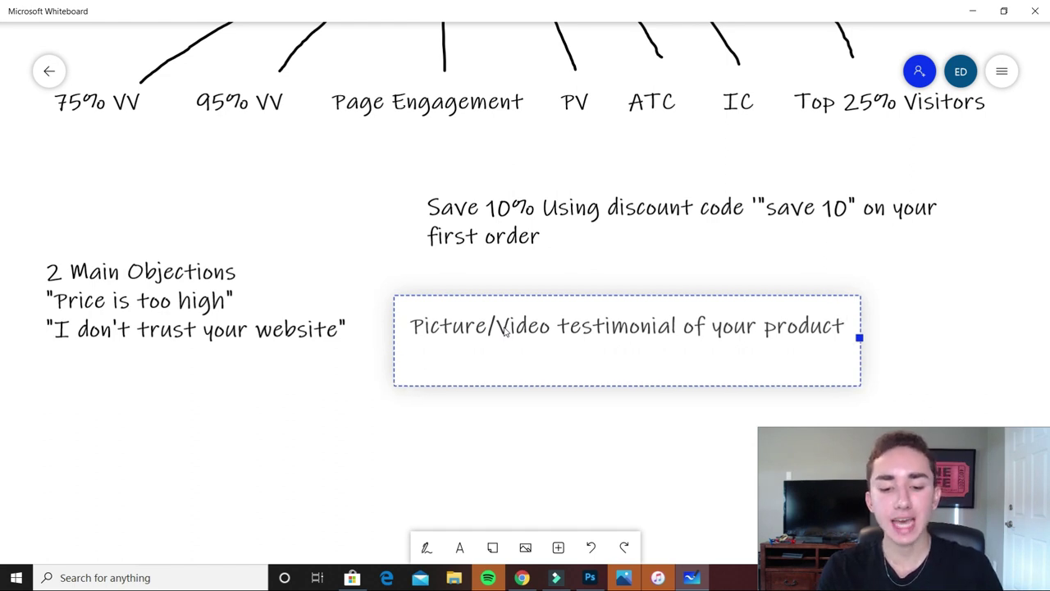
key("Return")
type("ad copy: copy and pasting their review")
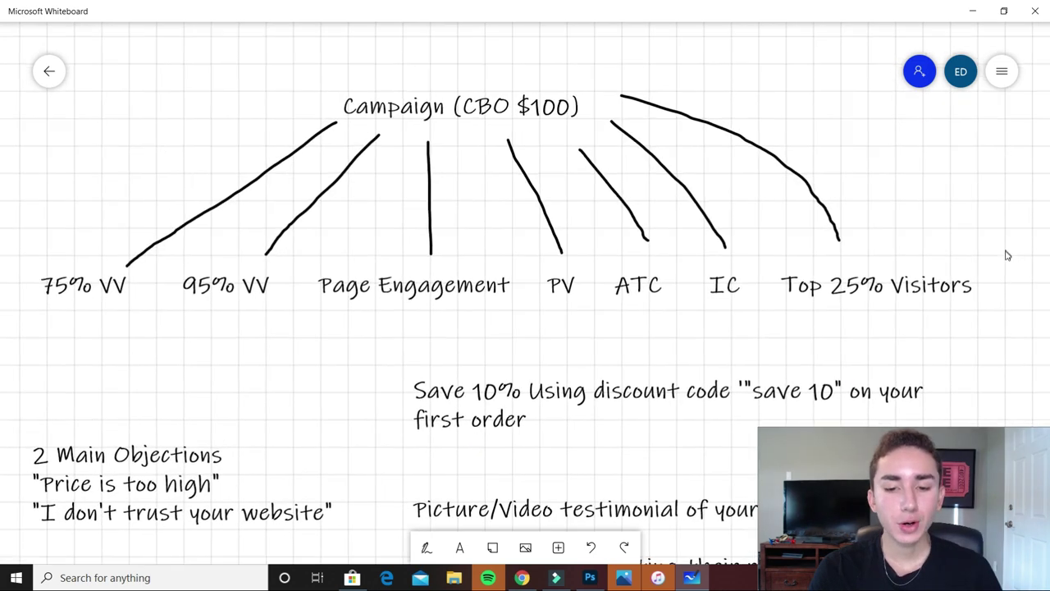
scroll(1007, 255, "up", 1)
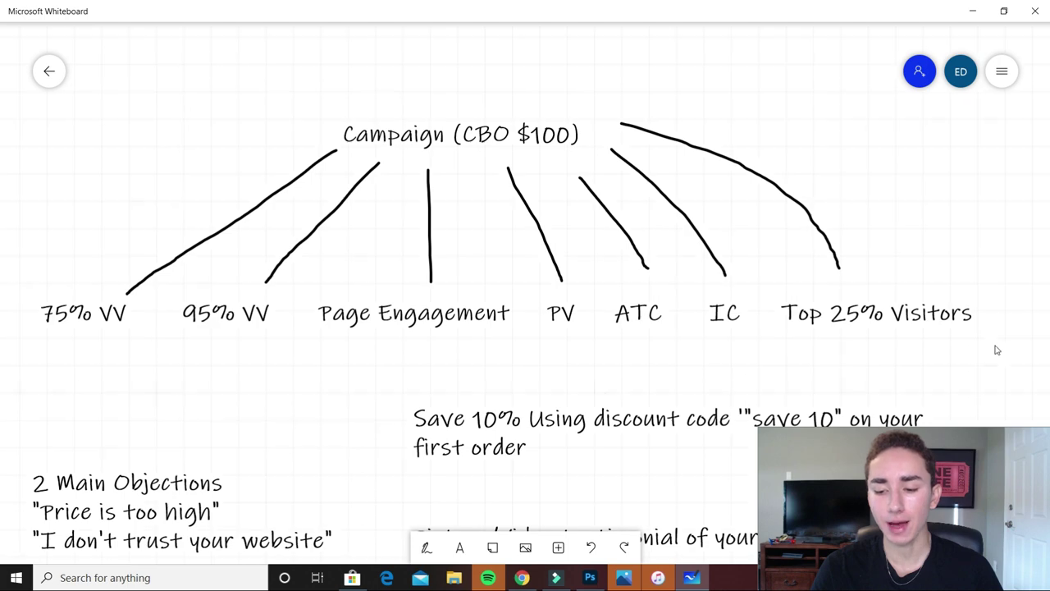
left_click_drag(991, 344, 993, 154)
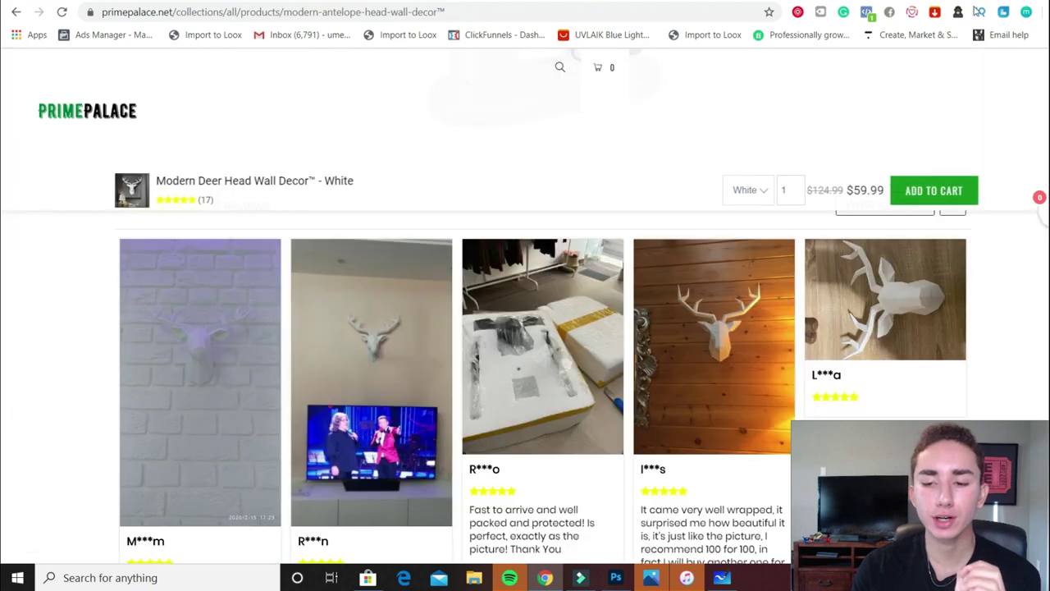
Scroll through the PrimePalace Deer Head Wall Decor page's photo reviews and description
scroll(2, 233, "up", 5)
scroll(2, 232, "up", 10)
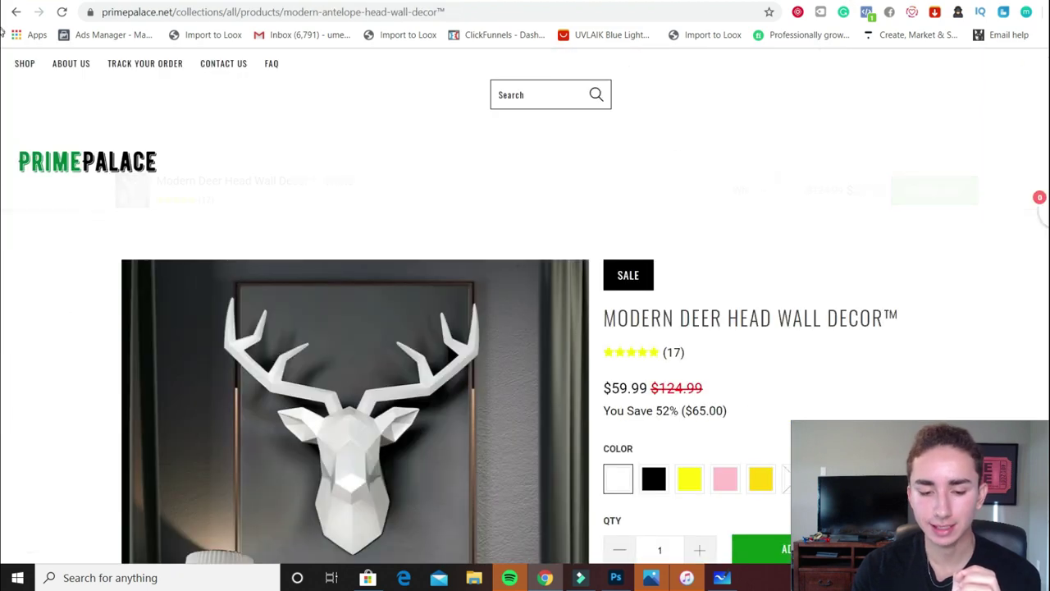
scroll(525, 328, "down", 3)
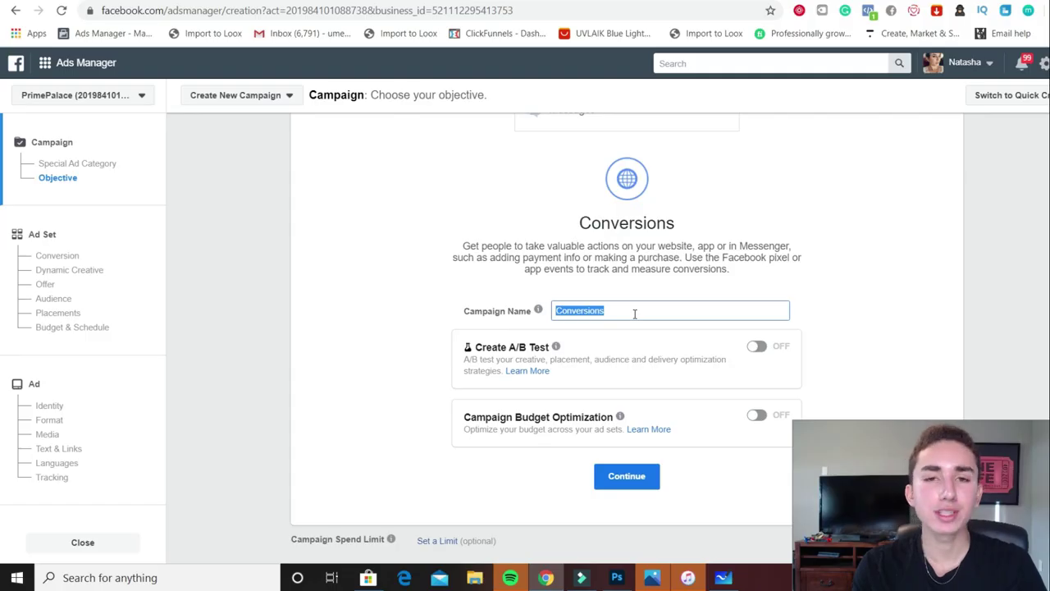
Name the campaign 'Retargeting Deer Head - BEP $35' and enable Campaign Budget Optimization at $100 daily
type("Retarge")
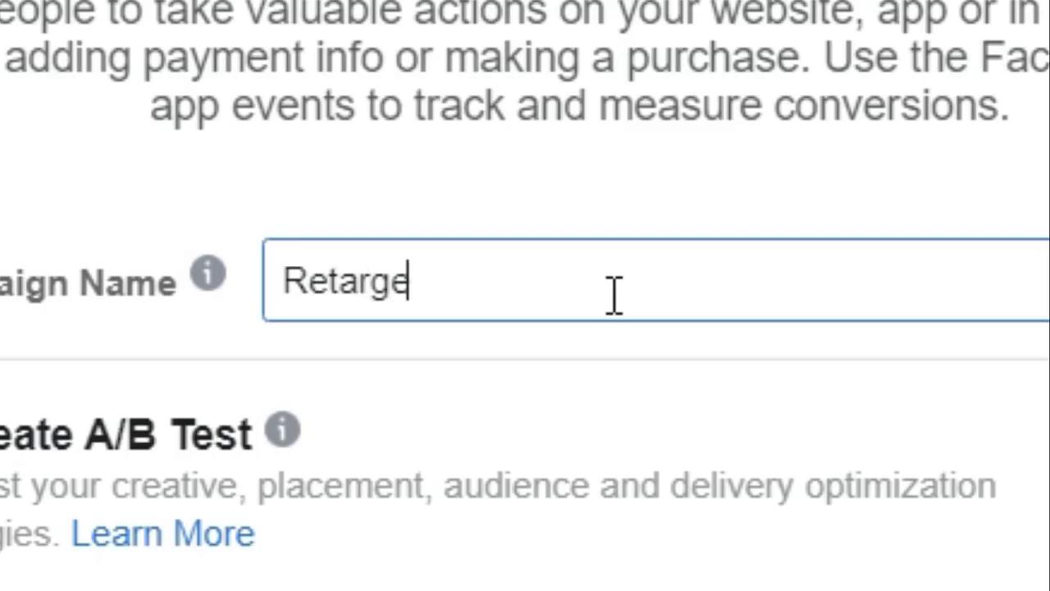
type("ting Deer M")
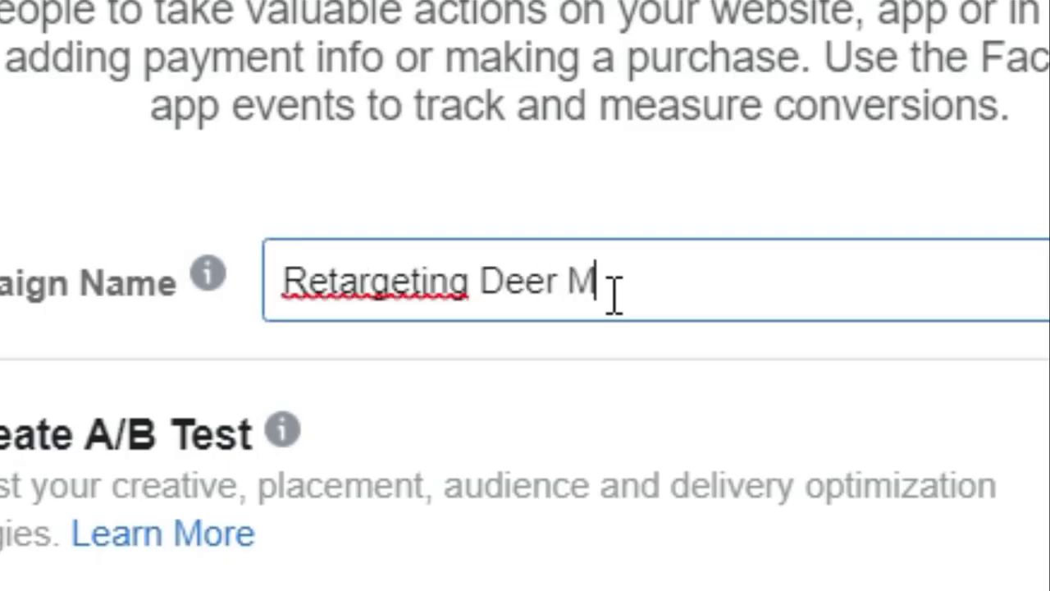
key("BackSpace")
type("Head")
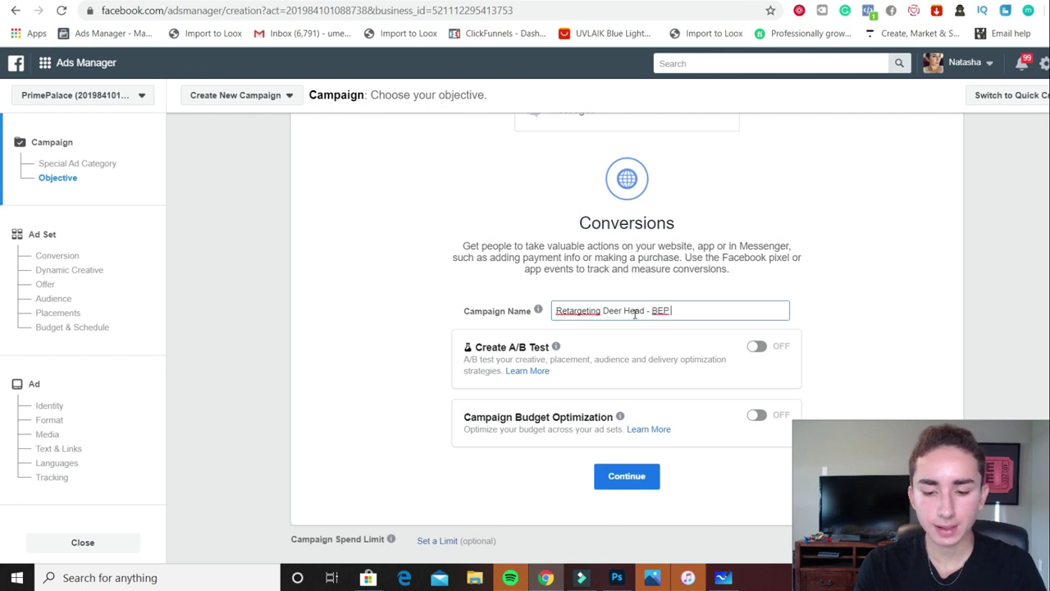
type("- BEP $35")
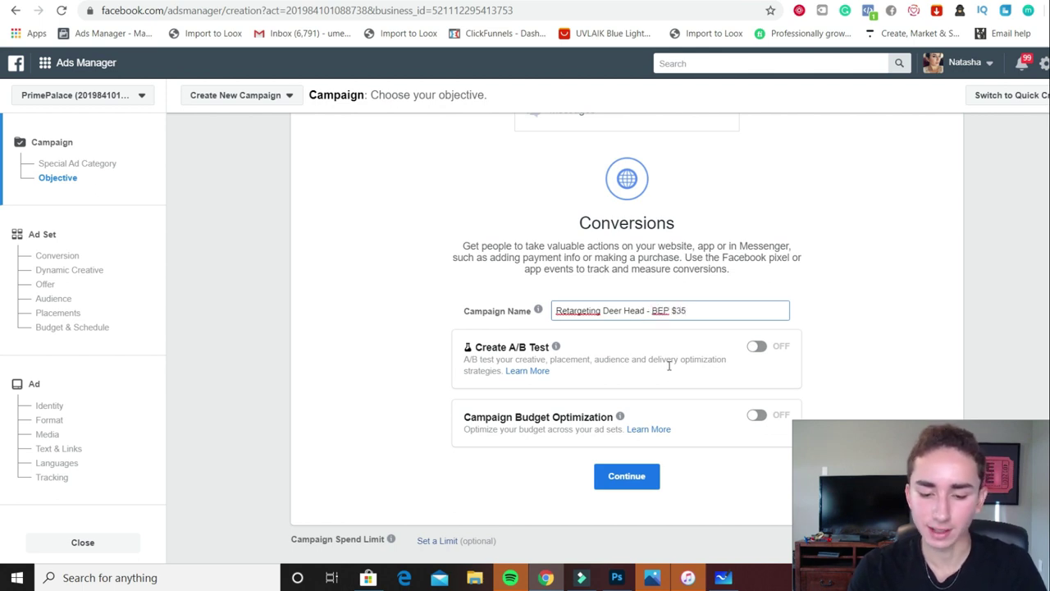
left_click(759, 417)
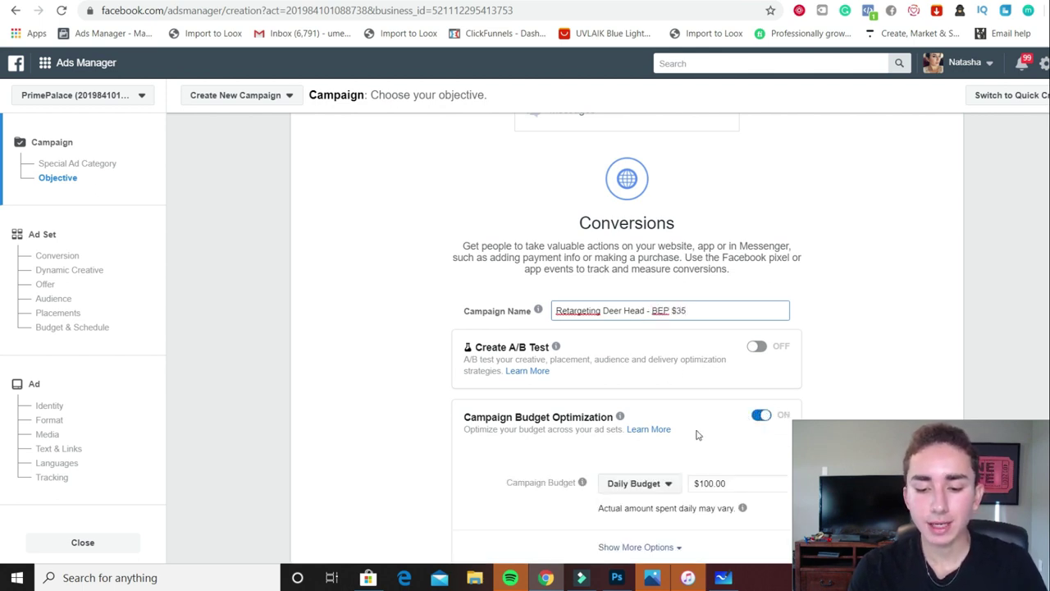
scroll(1, 412, "down", 1)
scroll(2, 412, "down", 1)
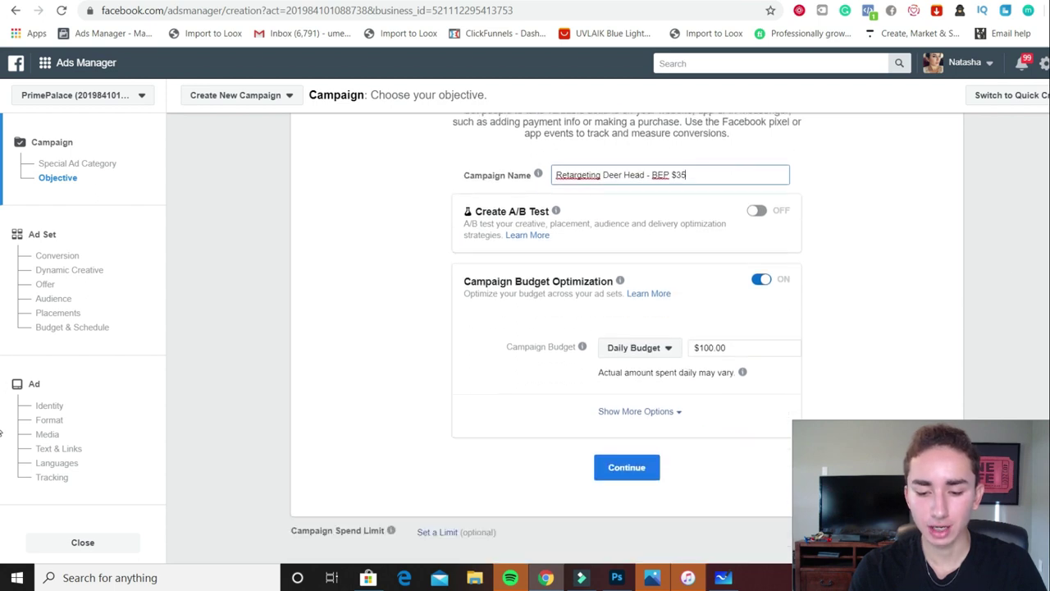
Continue to the ad set, then go to Audiences and start creating a Custom Audience
left_click(625, 472)
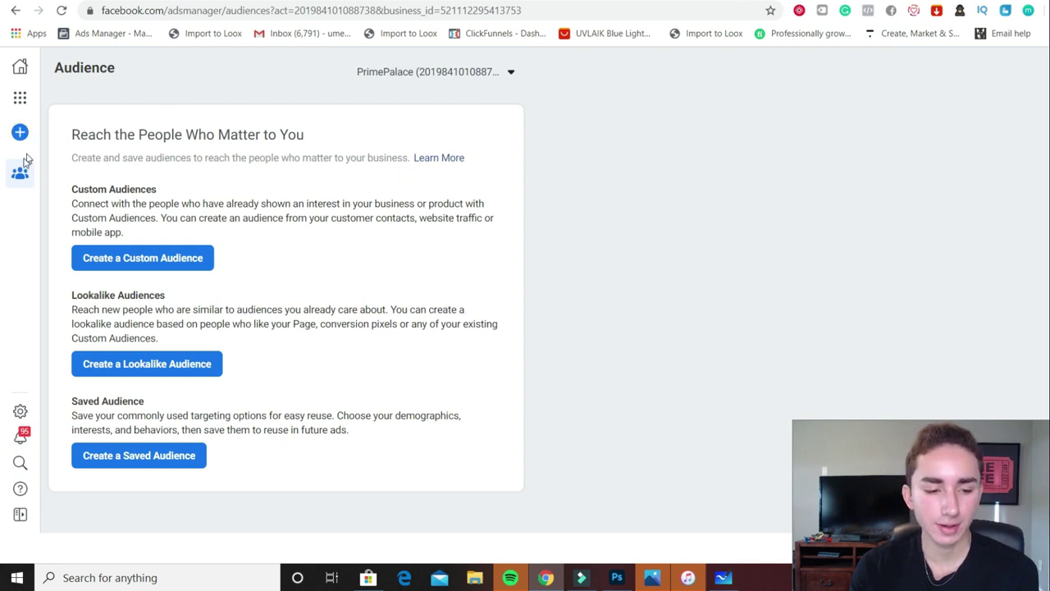
mouse_move(21, 145)
left_click(193, 68)
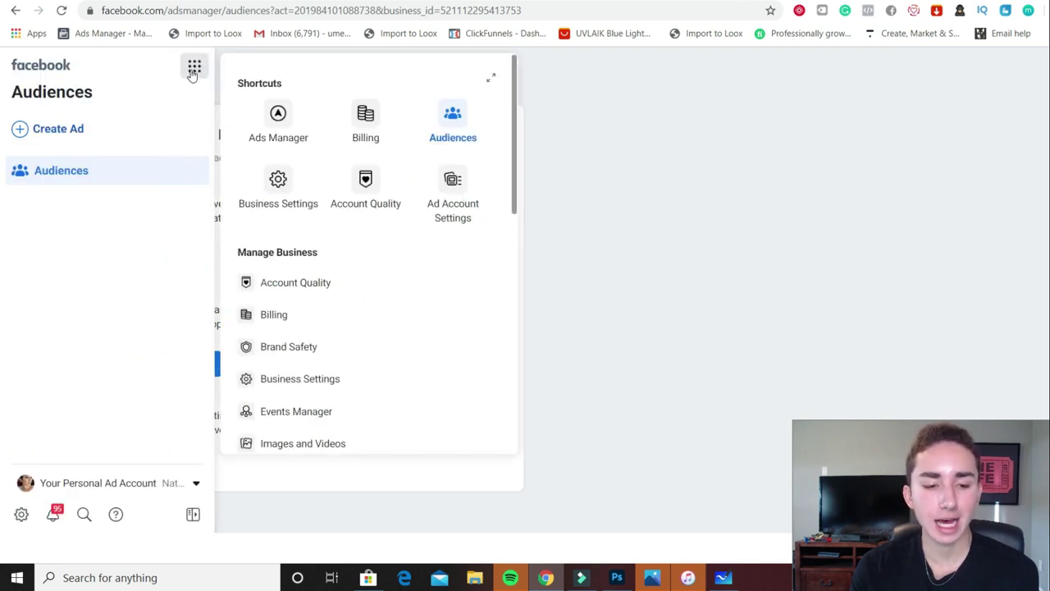
left_click(720, 215)
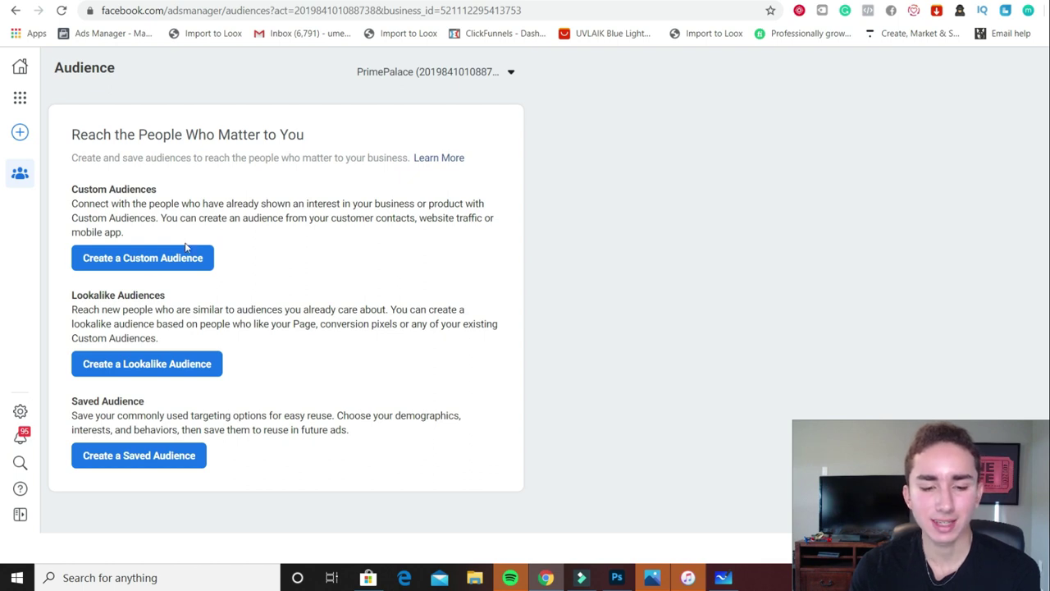
left_click(151, 264)
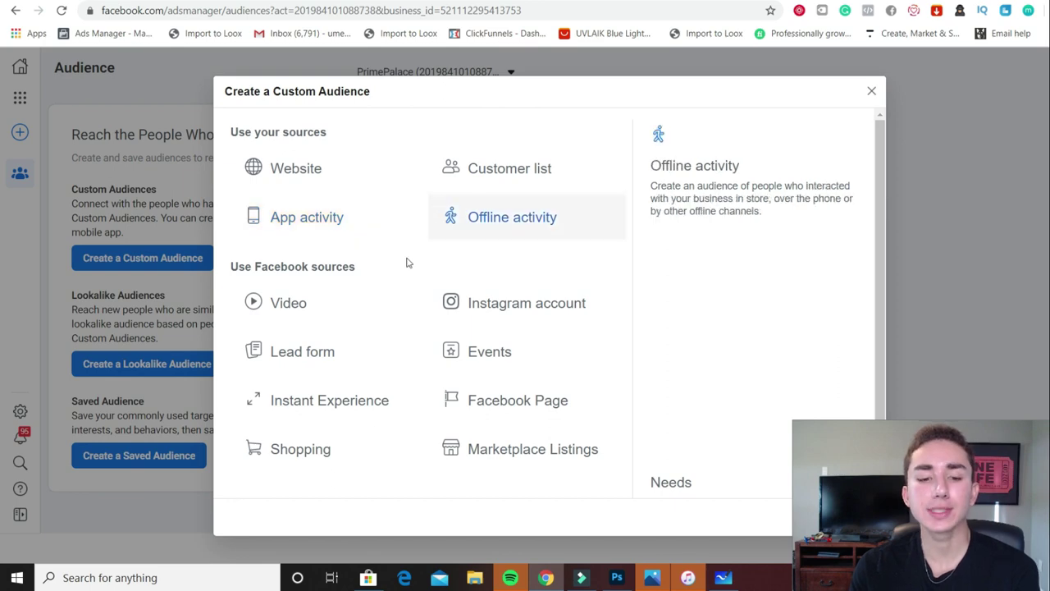
Base the audience on video viewers who watched 75%, with a 7-day lookback
left_click(324, 311)
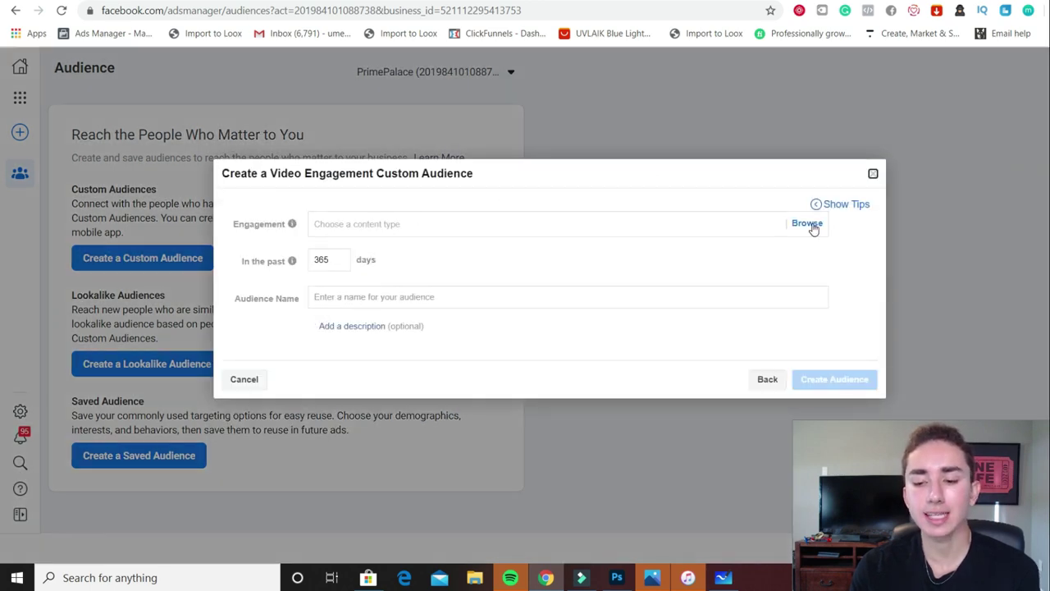
left_click(811, 224)
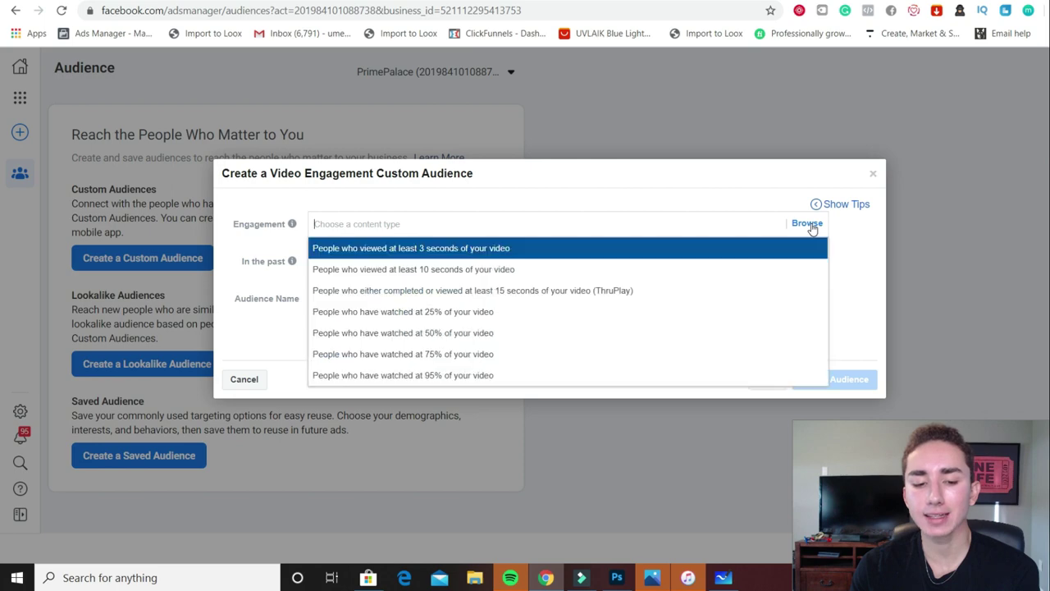
left_click(464, 355)
left_click(348, 244)
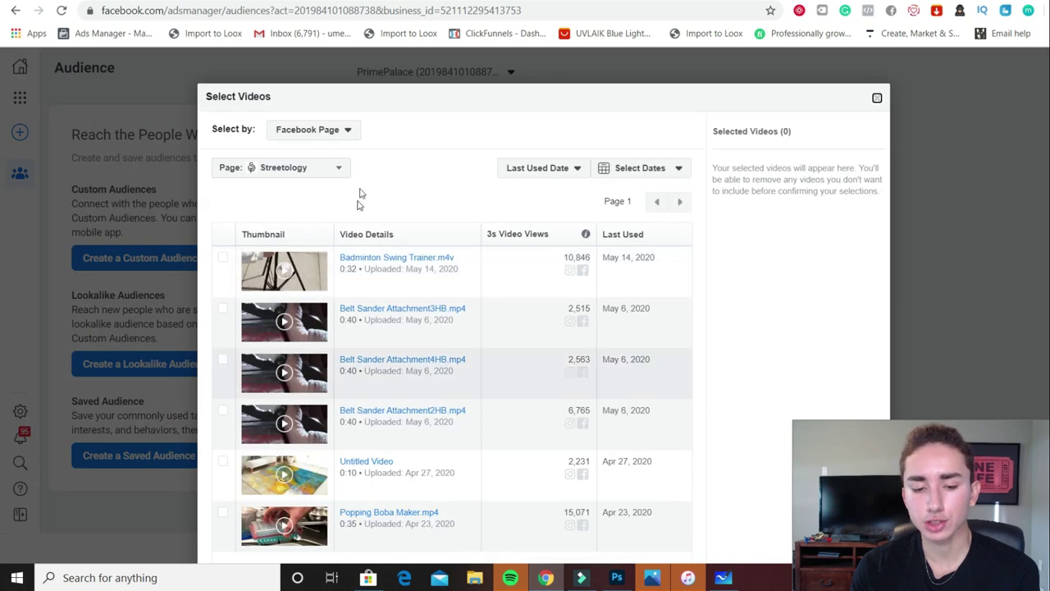
left_click(874, 97)
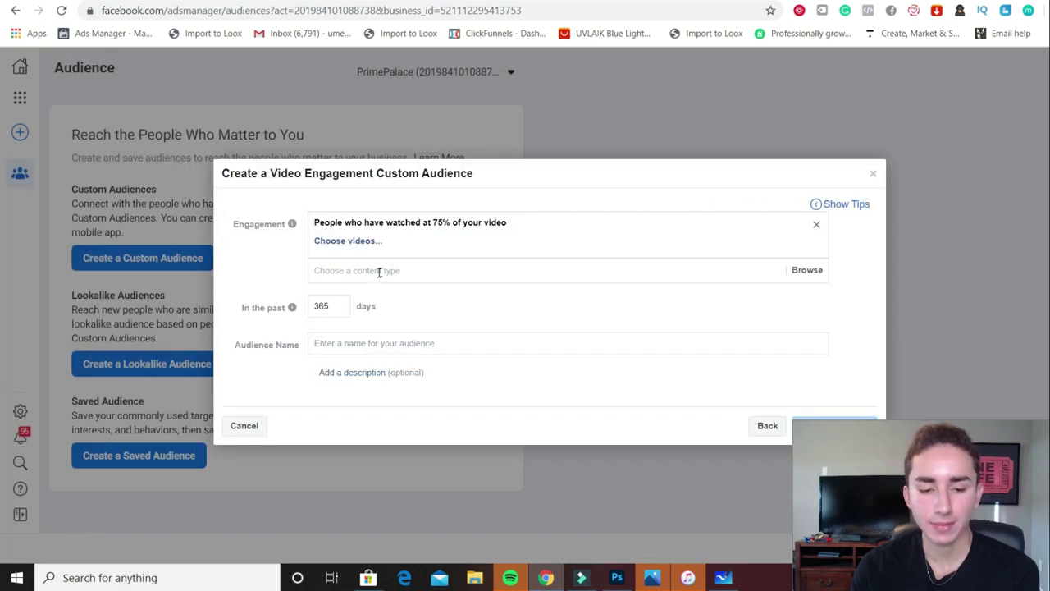
double_click(321, 305)
type("7")
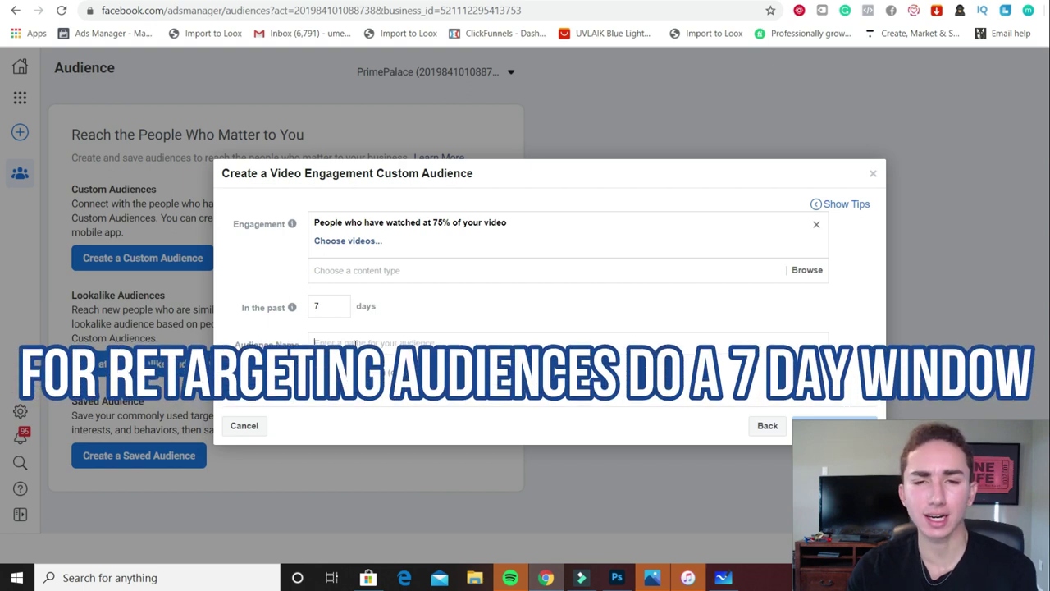
Select the Badminton Swing Trainer video, name the audience '75% VV Deer Head', and create it
left_click(355, 344)
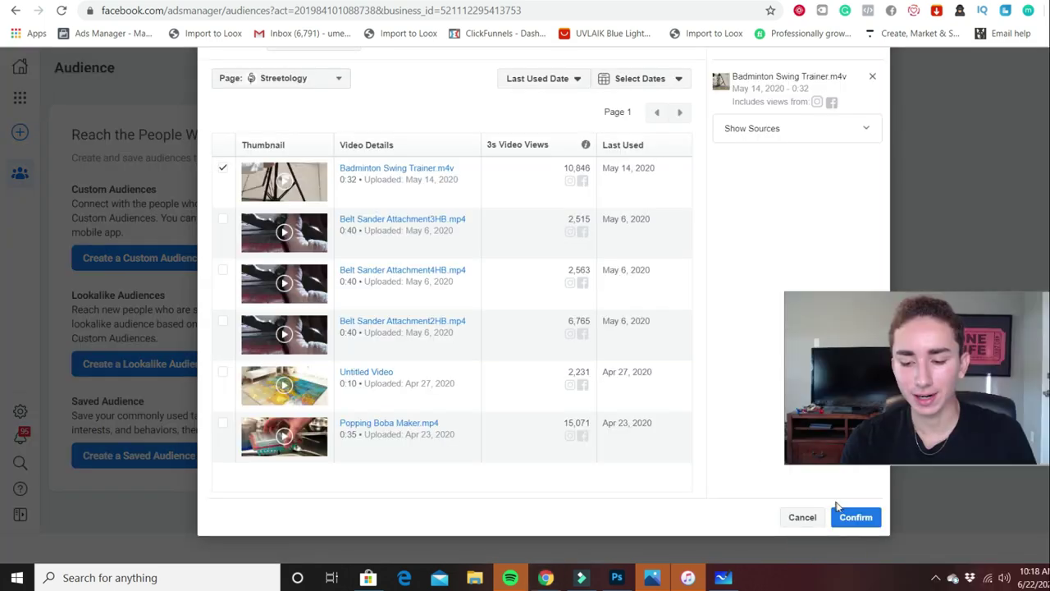
left_click(851, 515)
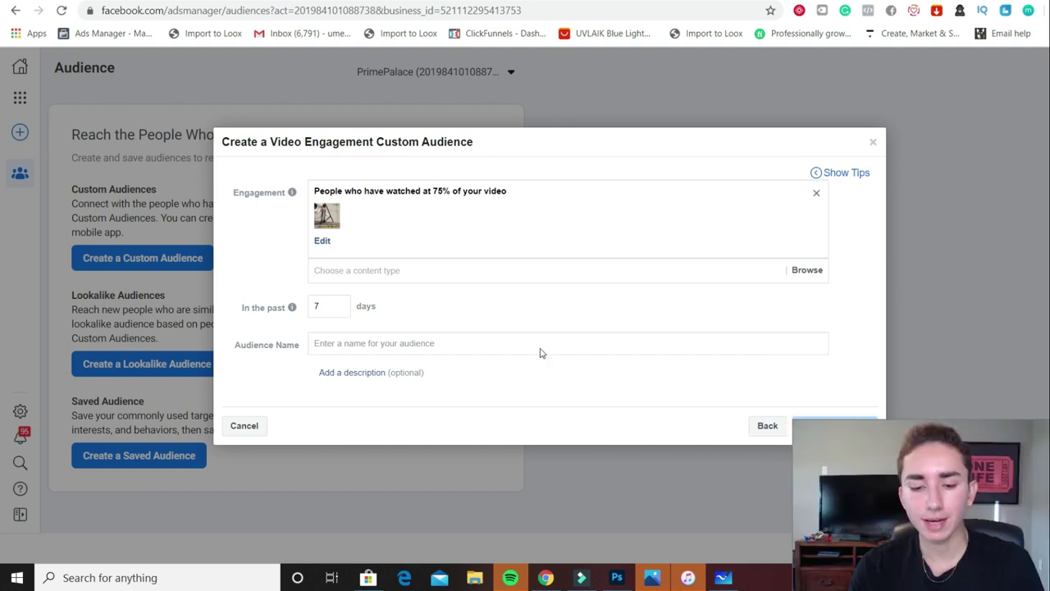
left_click(378, 343)
type("75% VV ")
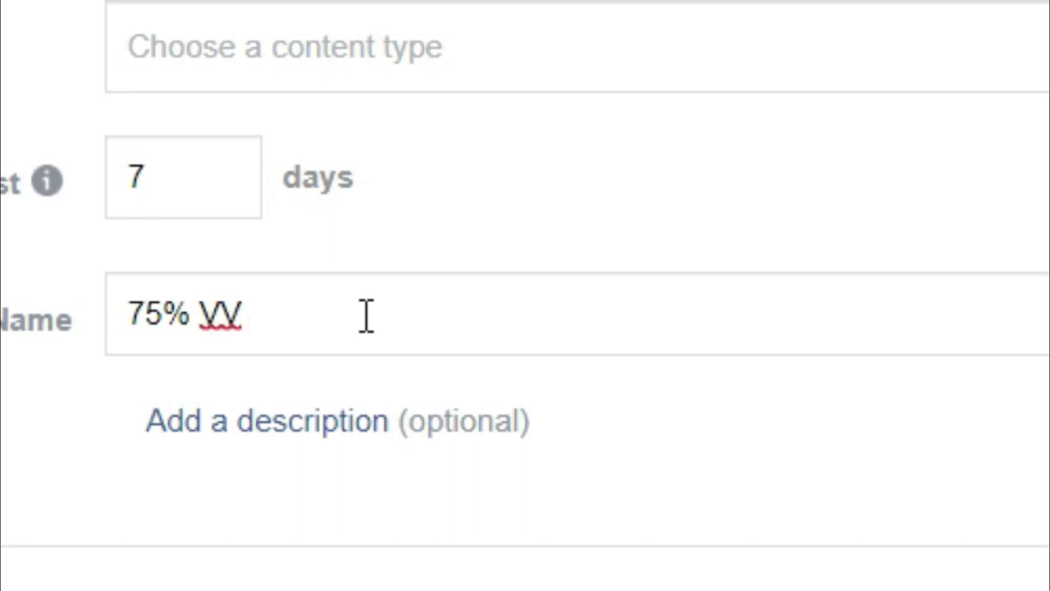
type("Deer")
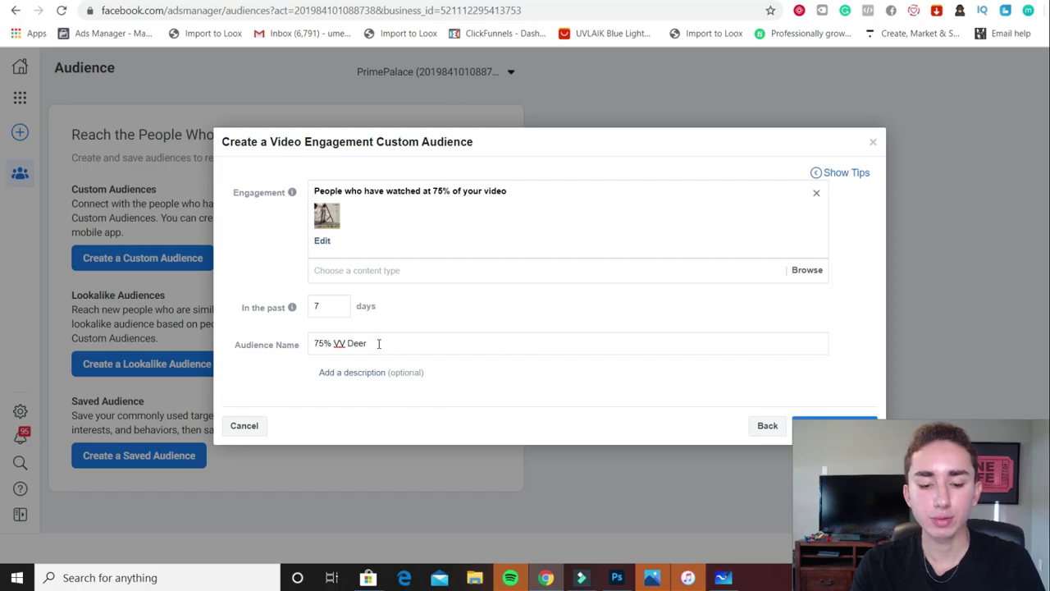
type(" Head")
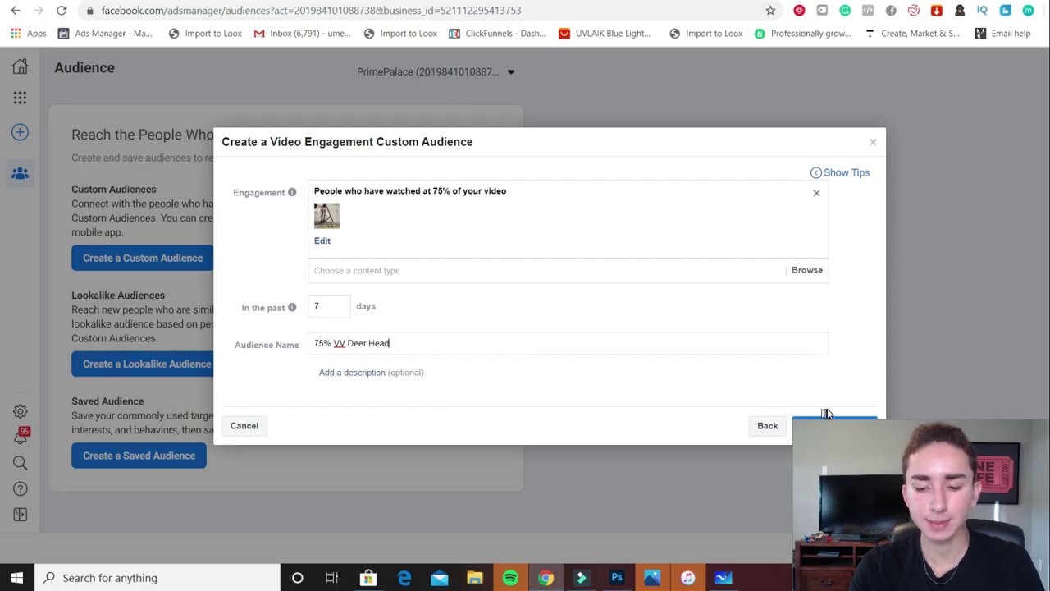
left_click(827, 408)
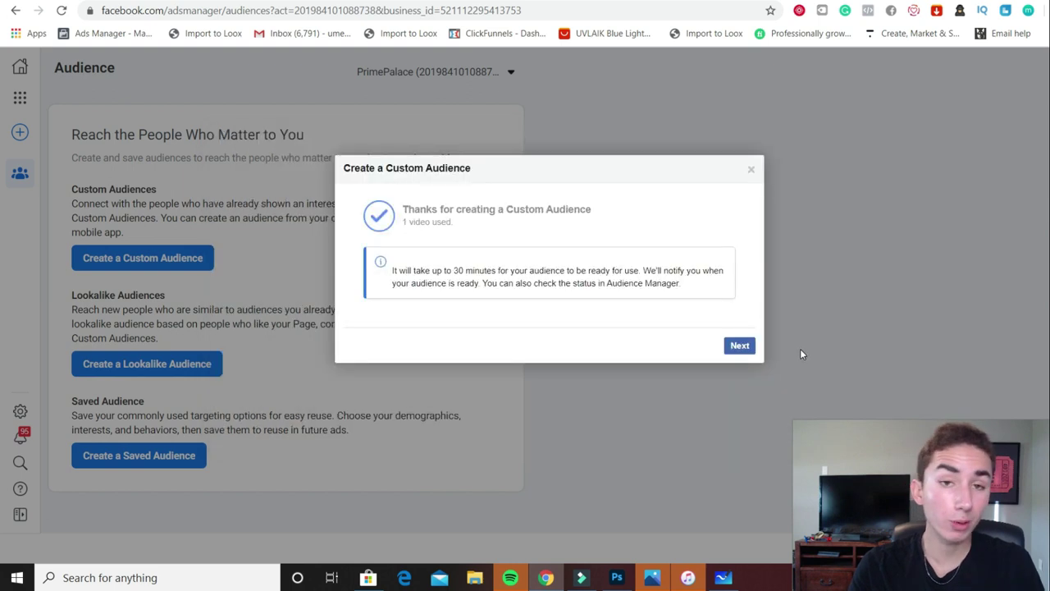
Dismiss the audience confirmation and next-steps prompts, then start a new Custom Audience
left_click(802, 353)
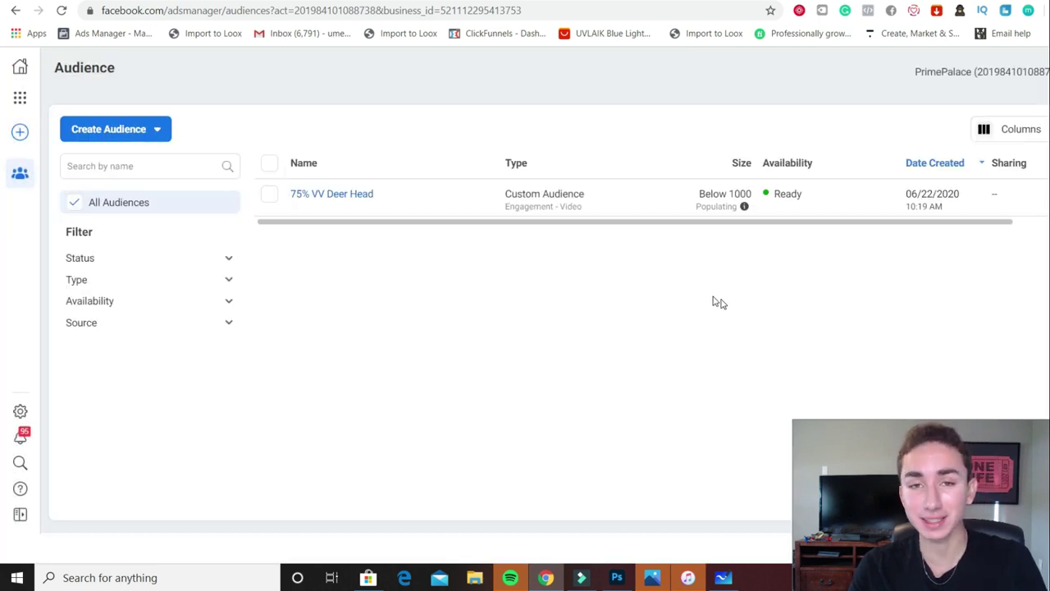
left_click(123, 141)
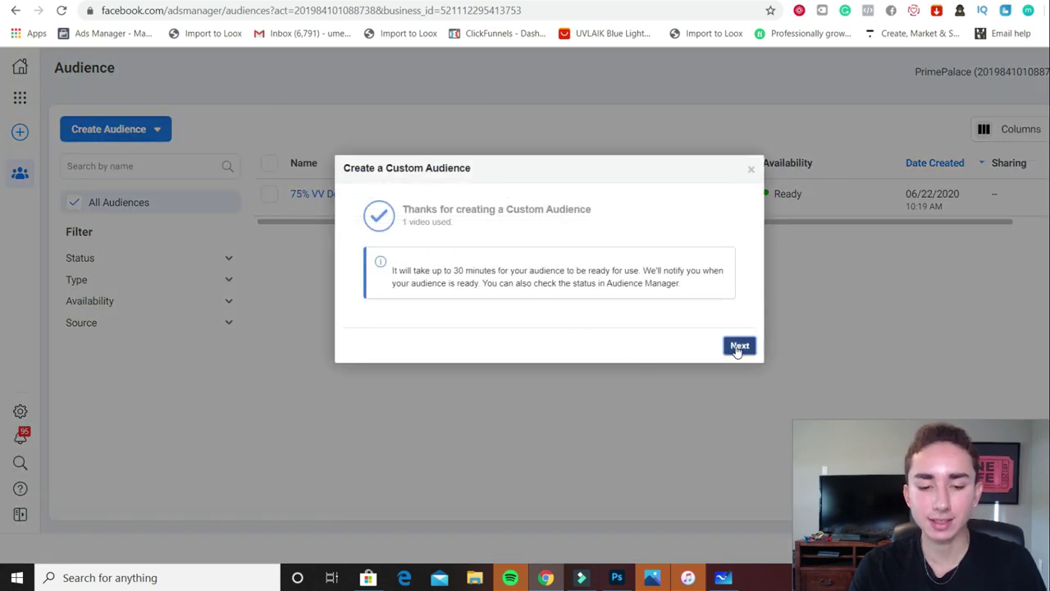
left_click(736, 346)
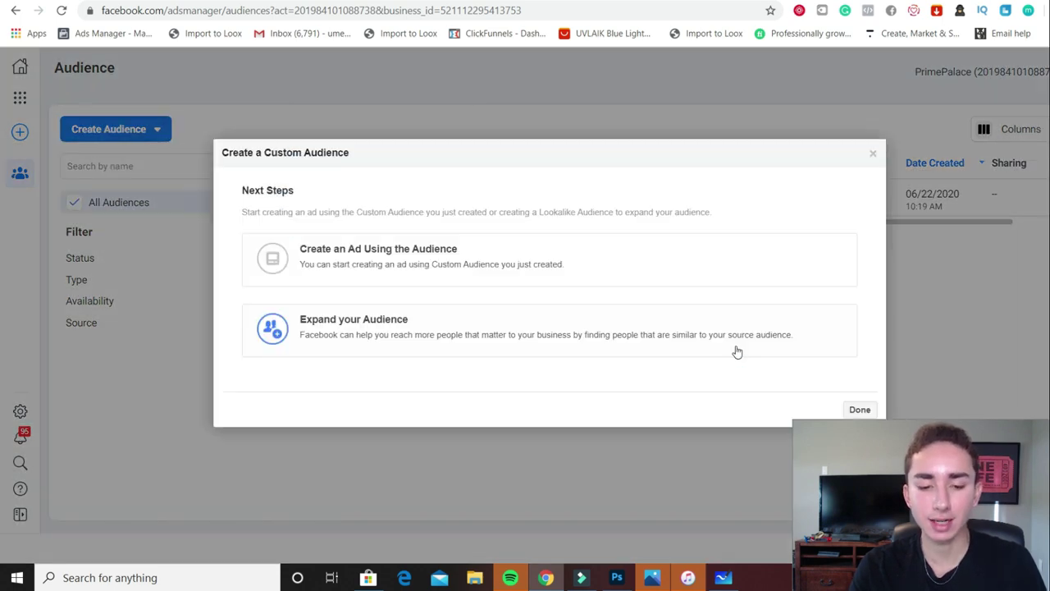
left_click(866, 411)
left_click(133, 133)
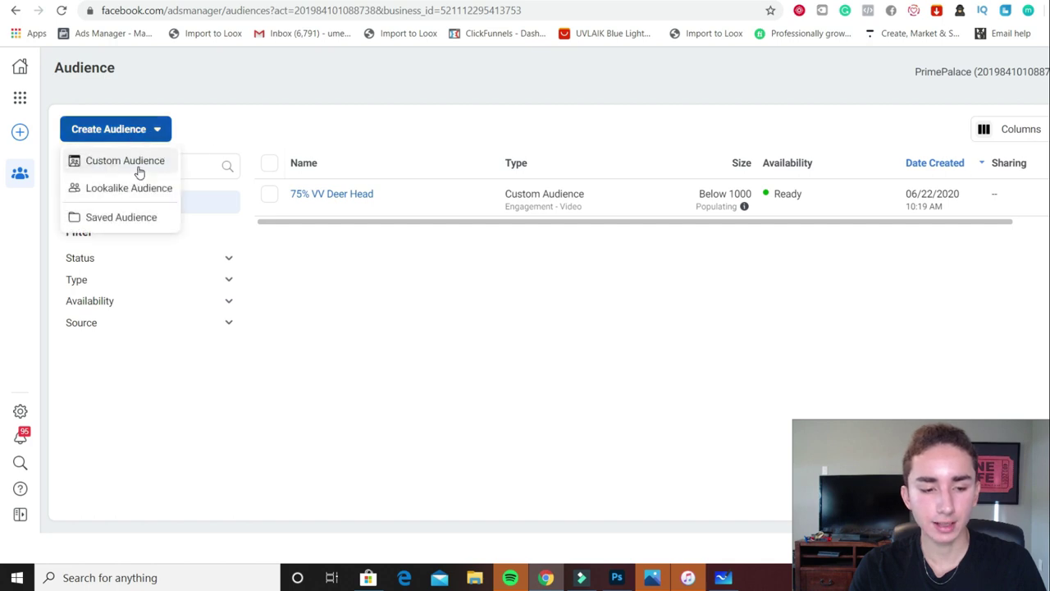
left_click(139, 171)
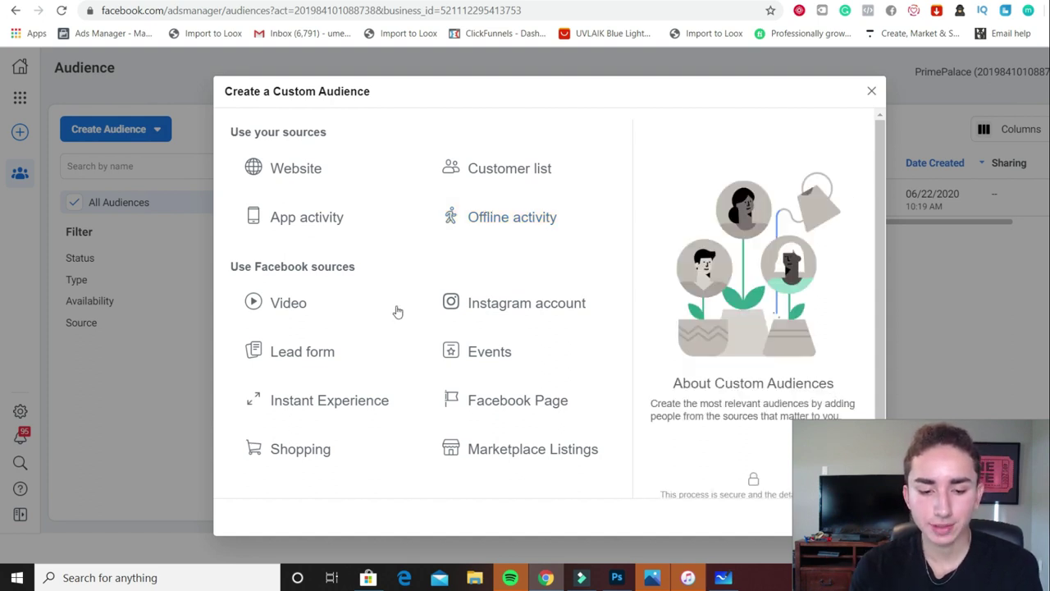
Try an Instagram account engagement source with a 7-day lookback, then return to the sources
left_click(465, 309)
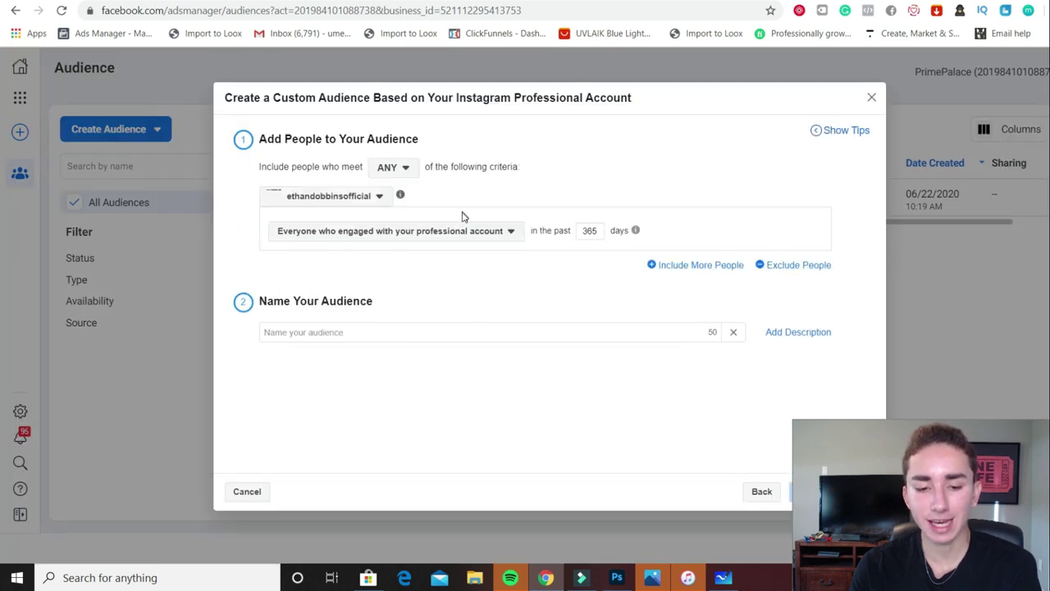
double_click(593, 231)
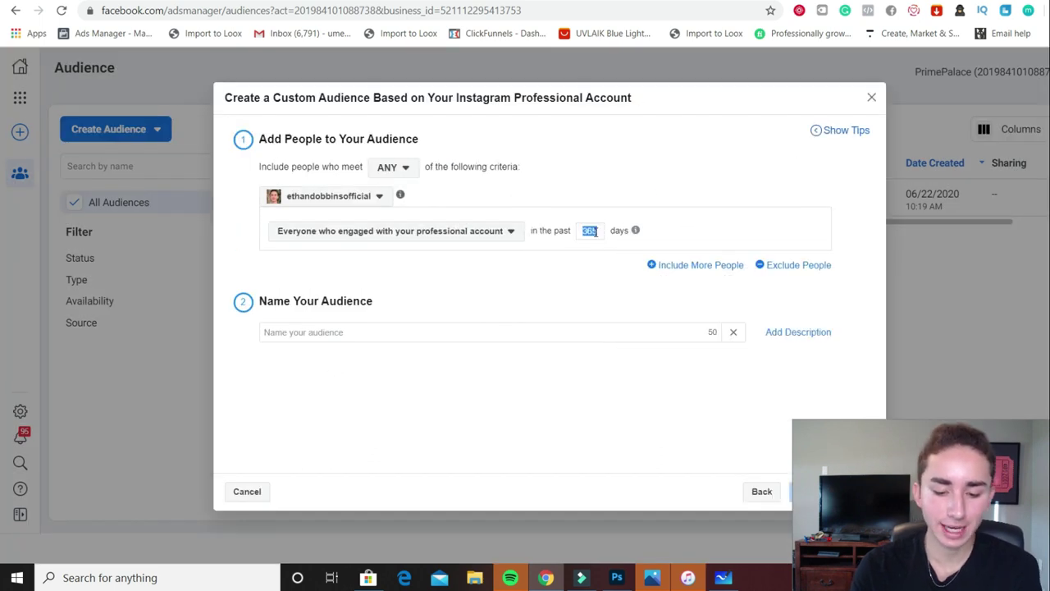
type("7")
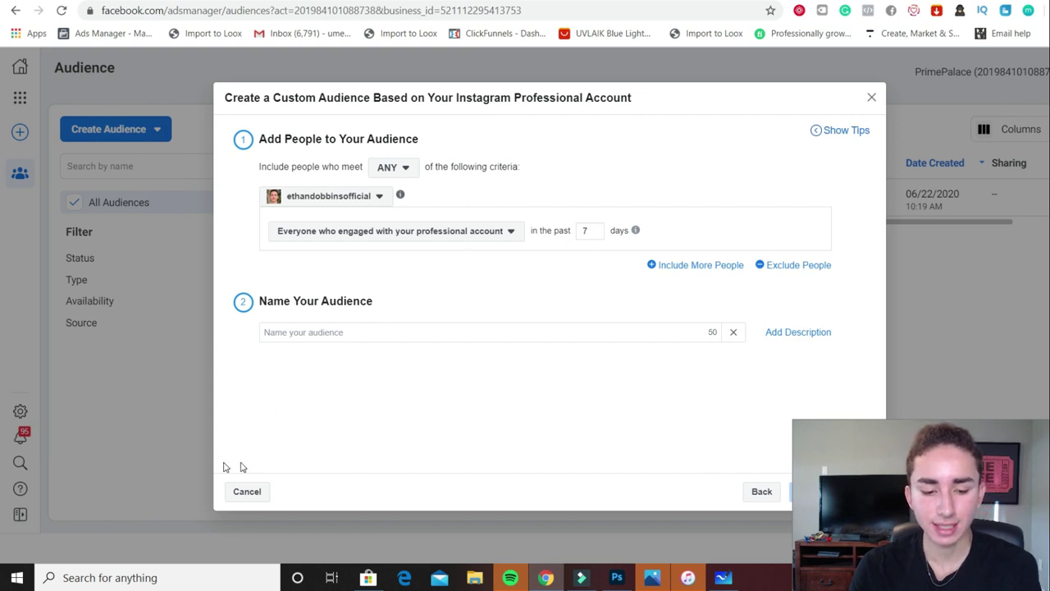
left_click(766, 492)
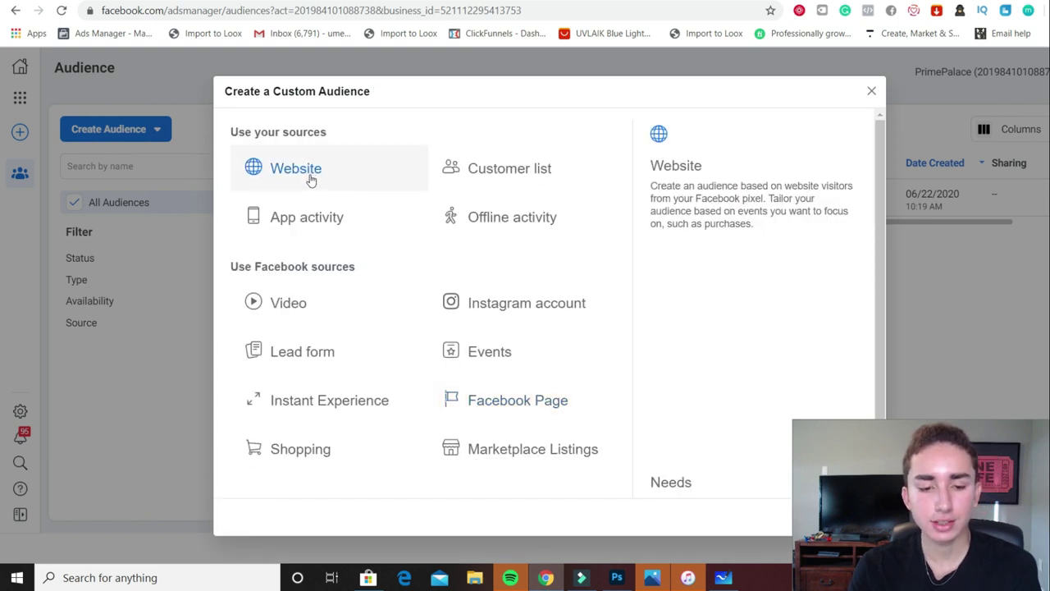
Start a website audience of PageView visitors refined by URL
left_click(340, 174)
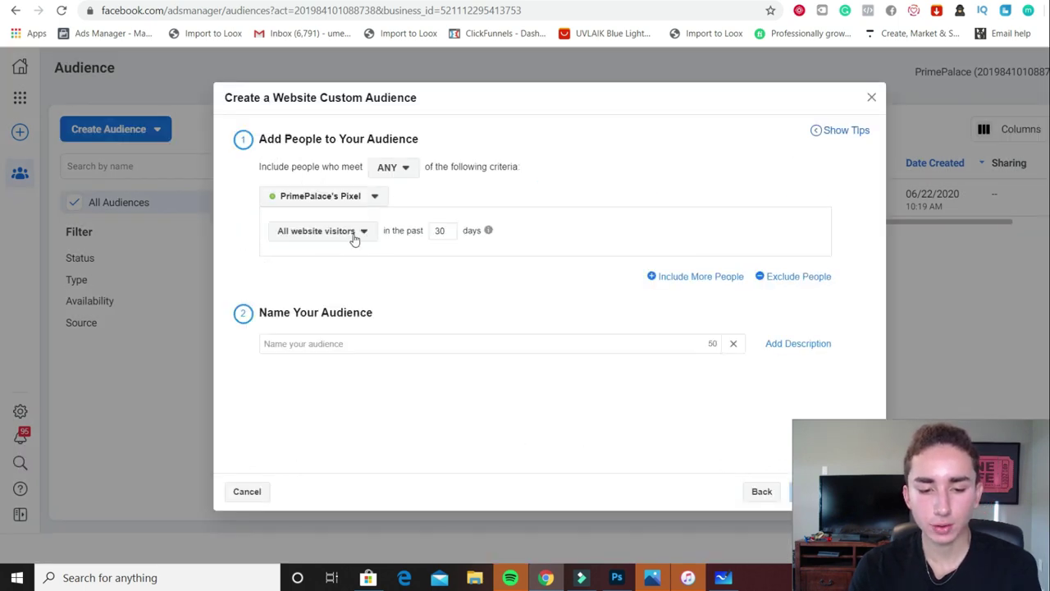
left_click(347, 233)
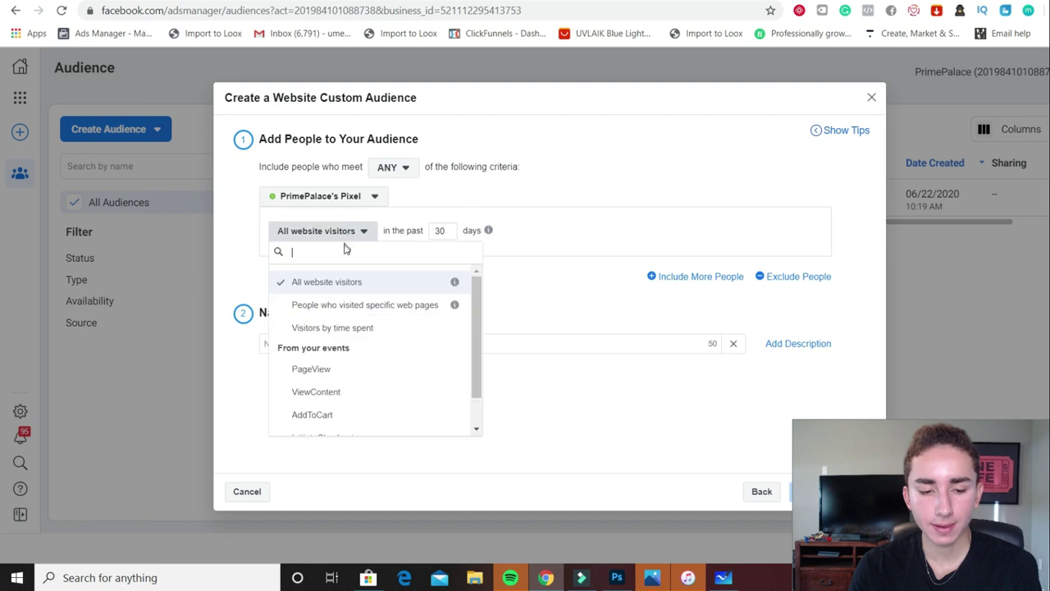
left_click(328, 368)
left_click(277, 269)
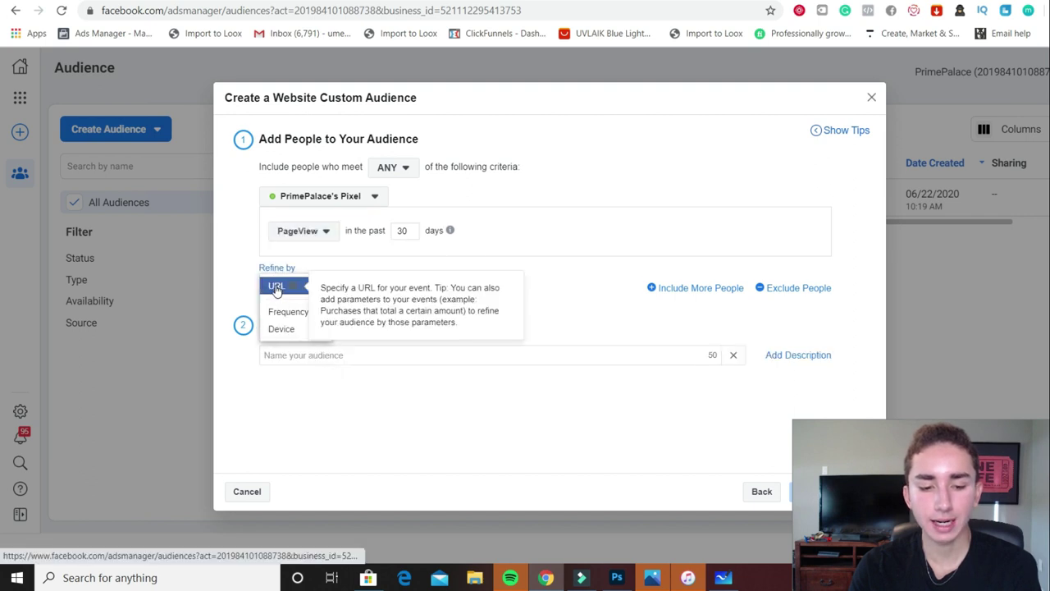
left_click(290, 283)
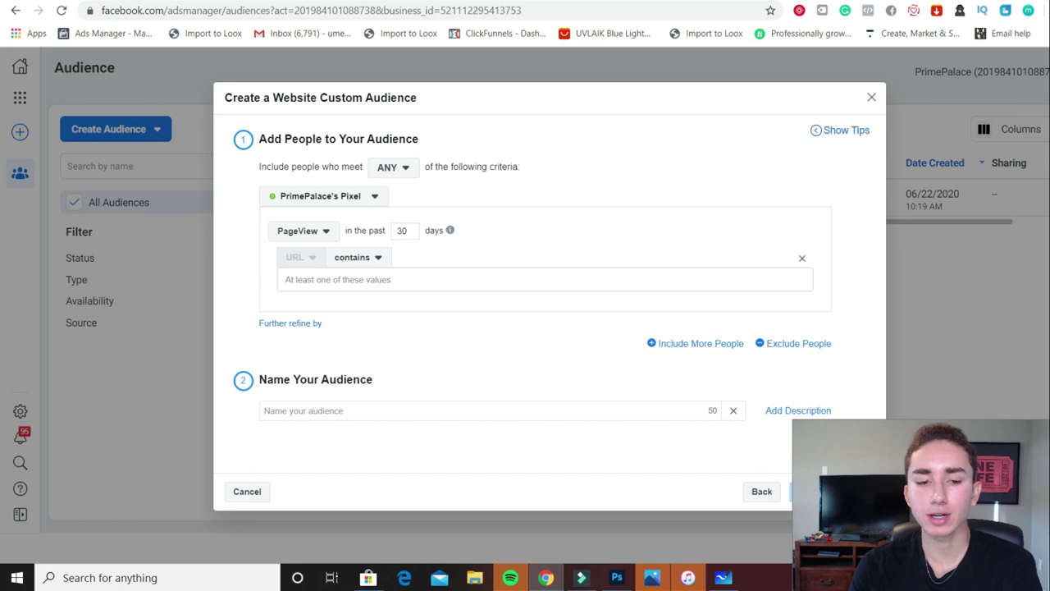
Paste the Modern Deer Head product page URL into the filter and begin the name 'P'
key("ctrl+Tab")
left_click(572, 10)
key("ctrl+Tab")
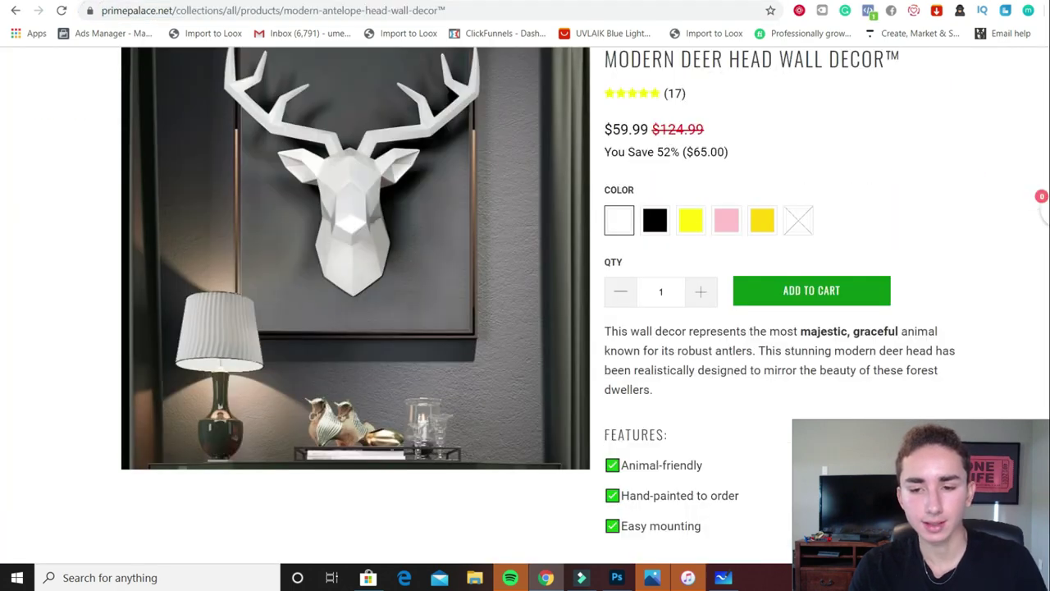
left_click(598, 9)
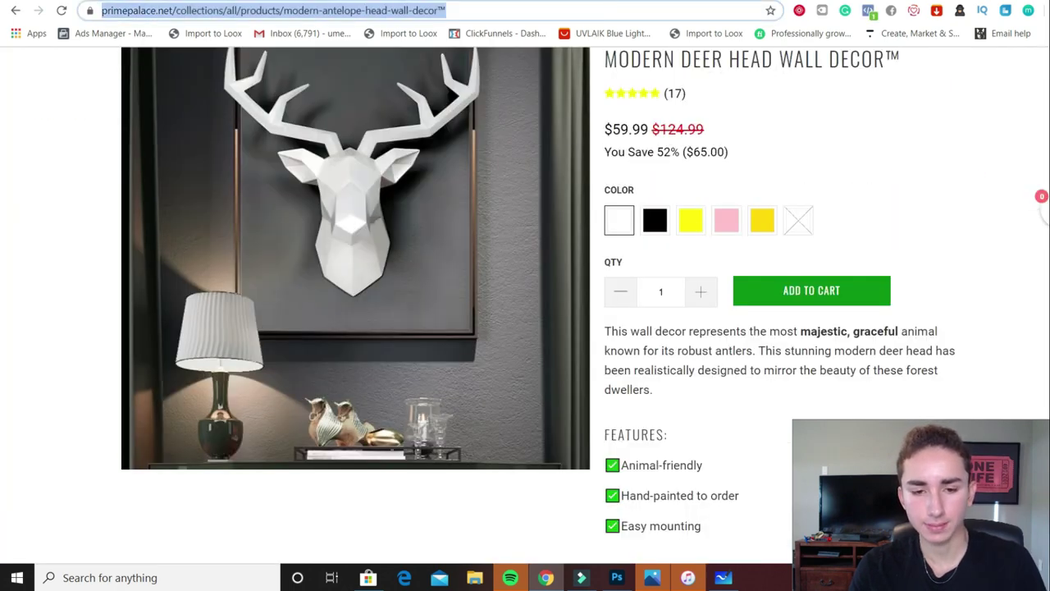
key("ctrl+c")
key("ctrl+shift+Tab")
key("ctrl+v")
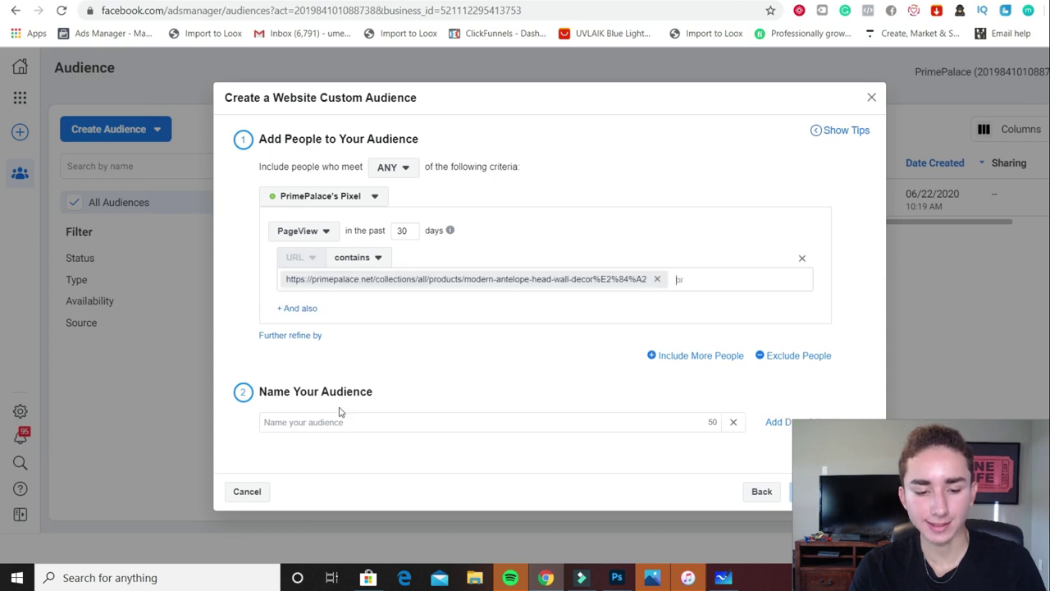
left_click(328, 424)
type("P")
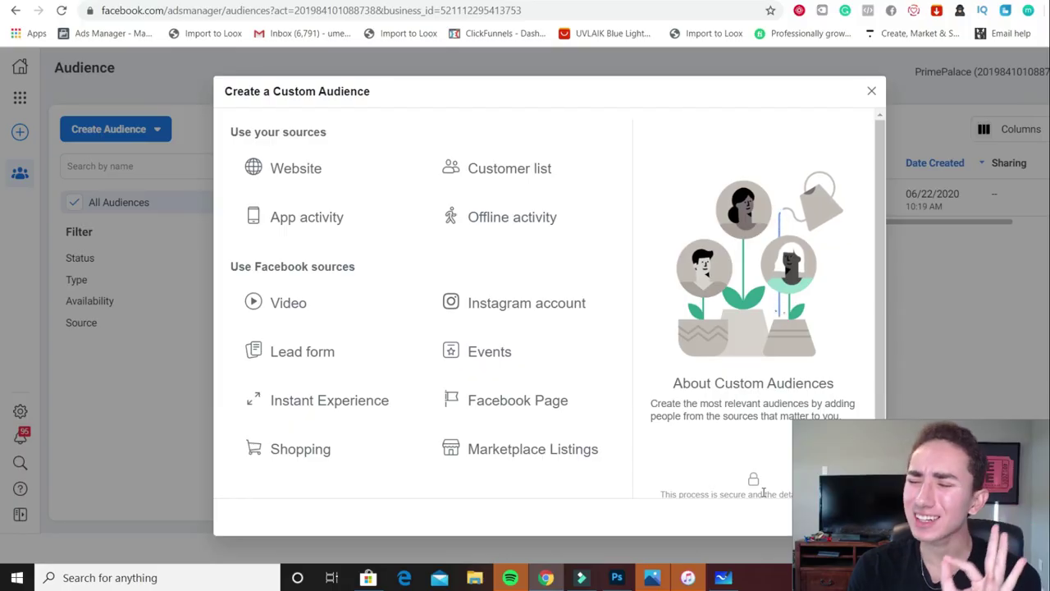
Set the website audience to top 25% visitors by time spent over 7 days
left_click(282, 176)
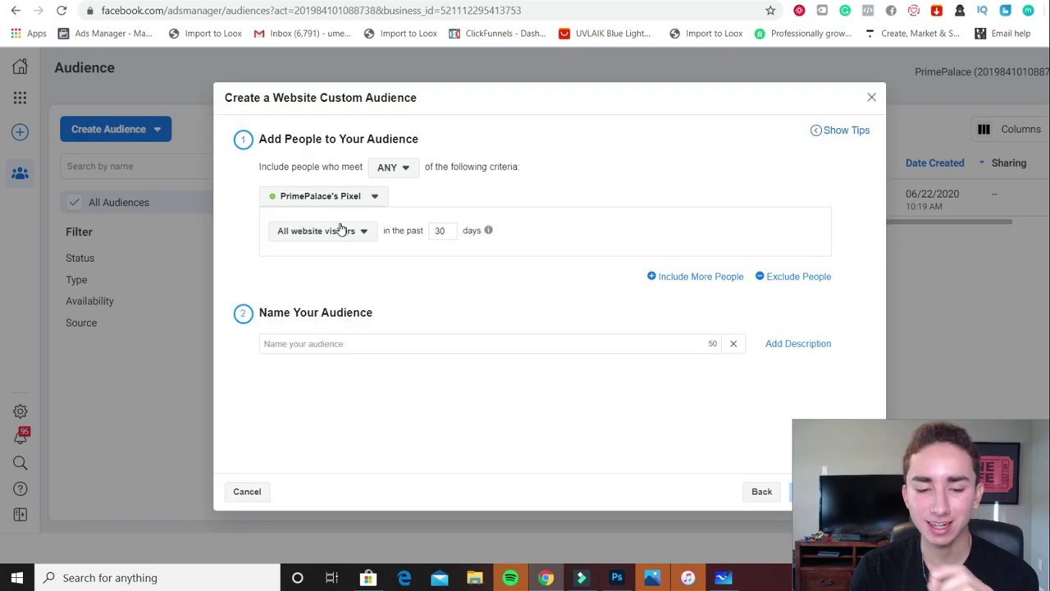
left_click(339, 232)
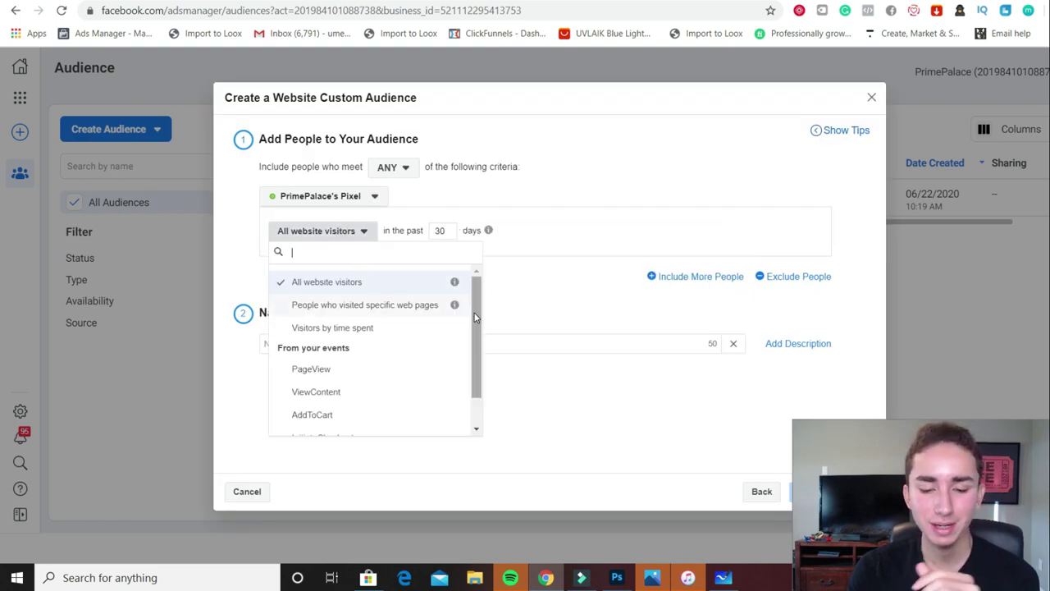
scroll(463, 357, "down", 2)
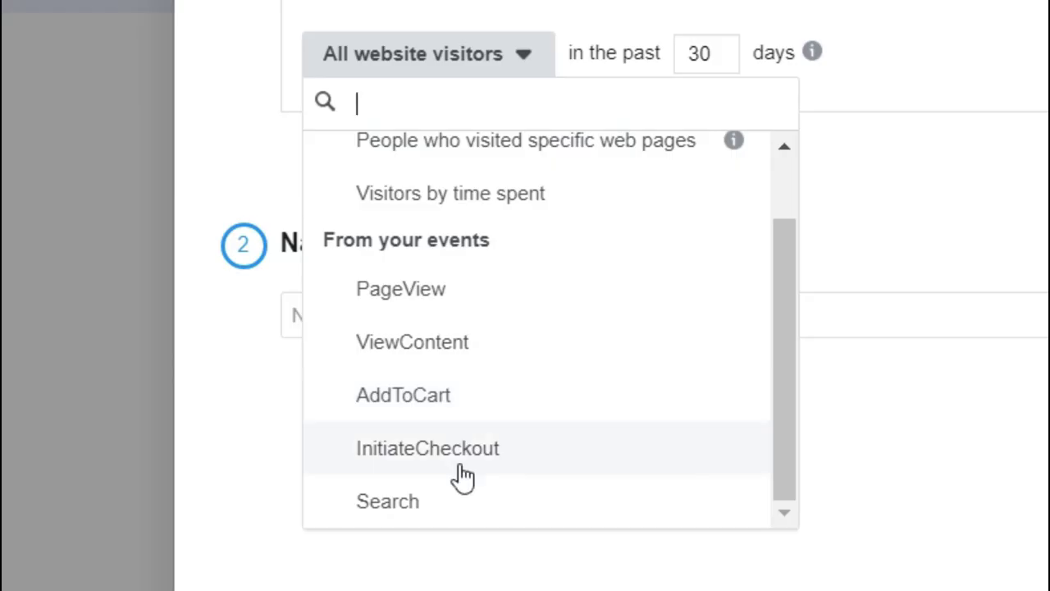
left_click(463, 415)
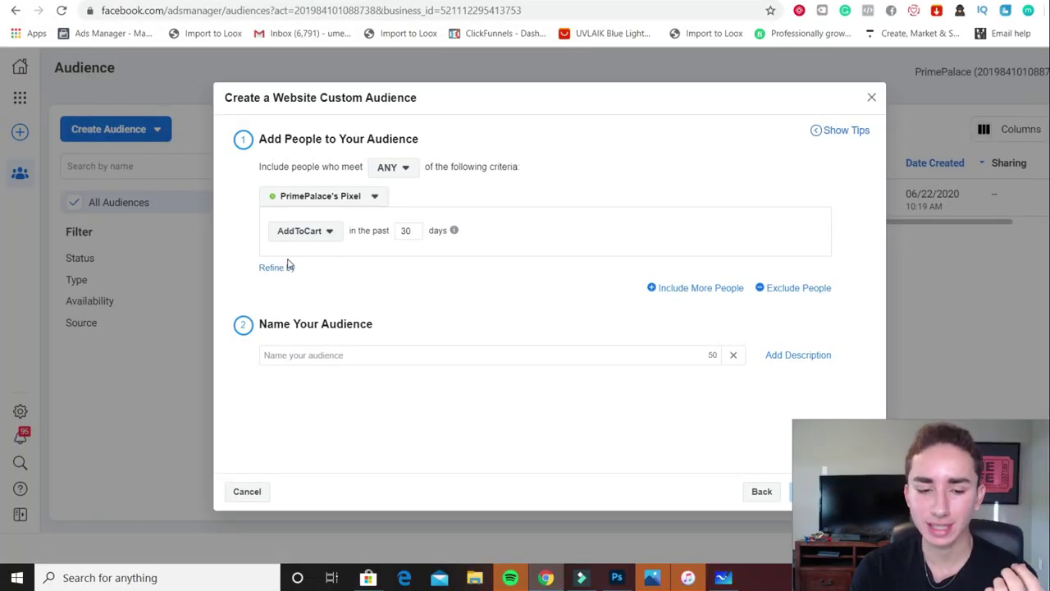
left_click(299, 235)
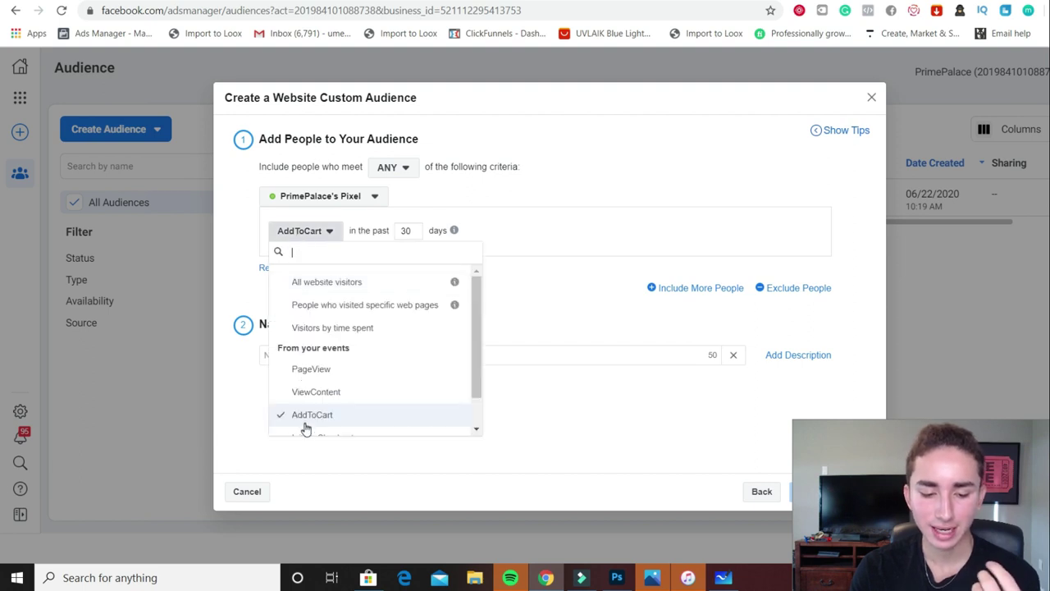
left_click(412, 328)
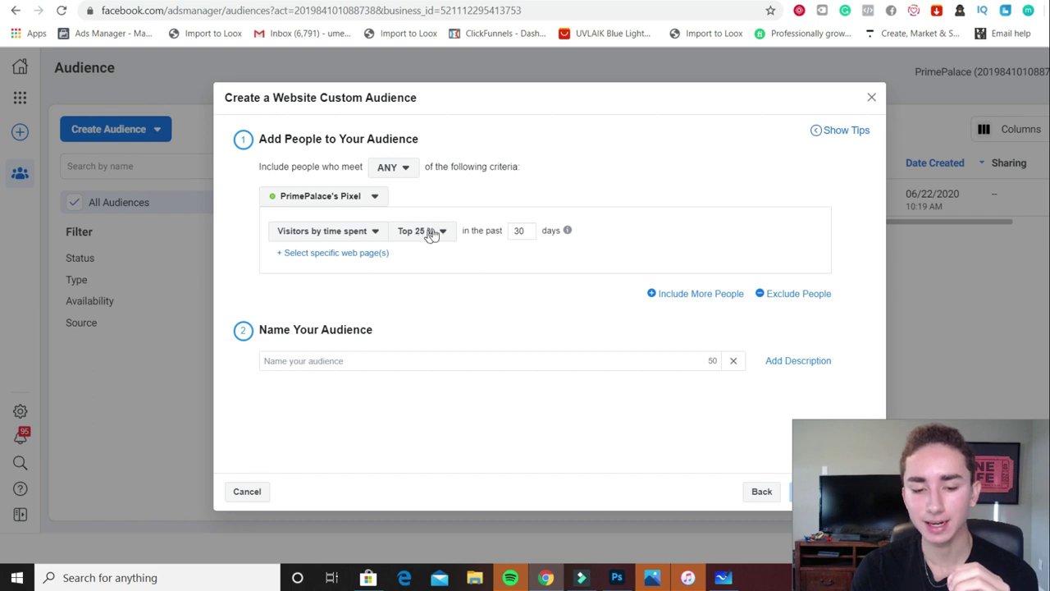
double_click(523, 231)
type("7")
left_click(458, 360)
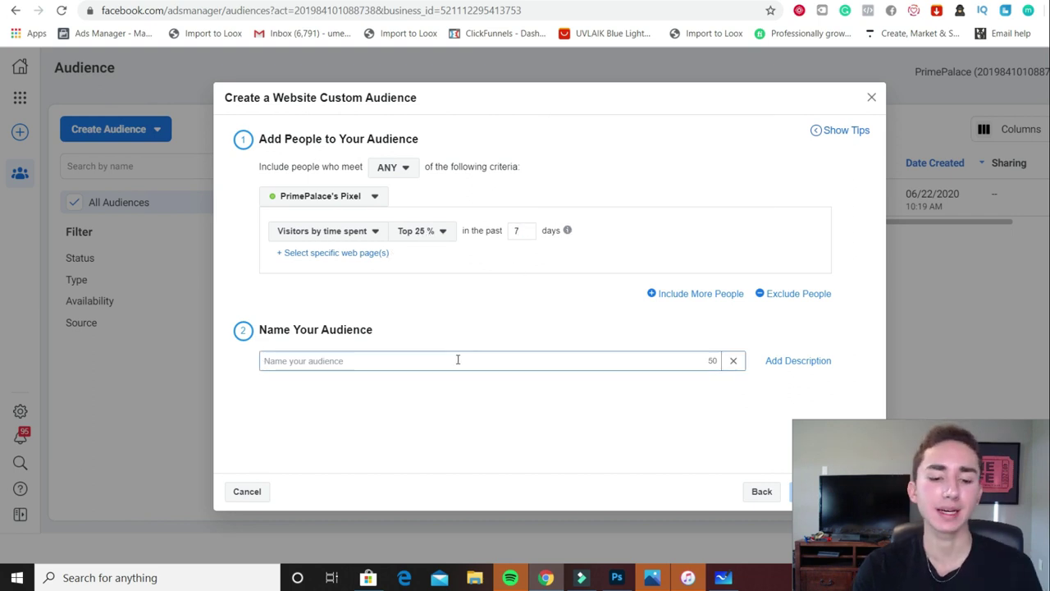
Limit it to the pasted antelope head product page and begin naming it 'top'
left_click(296, 253)
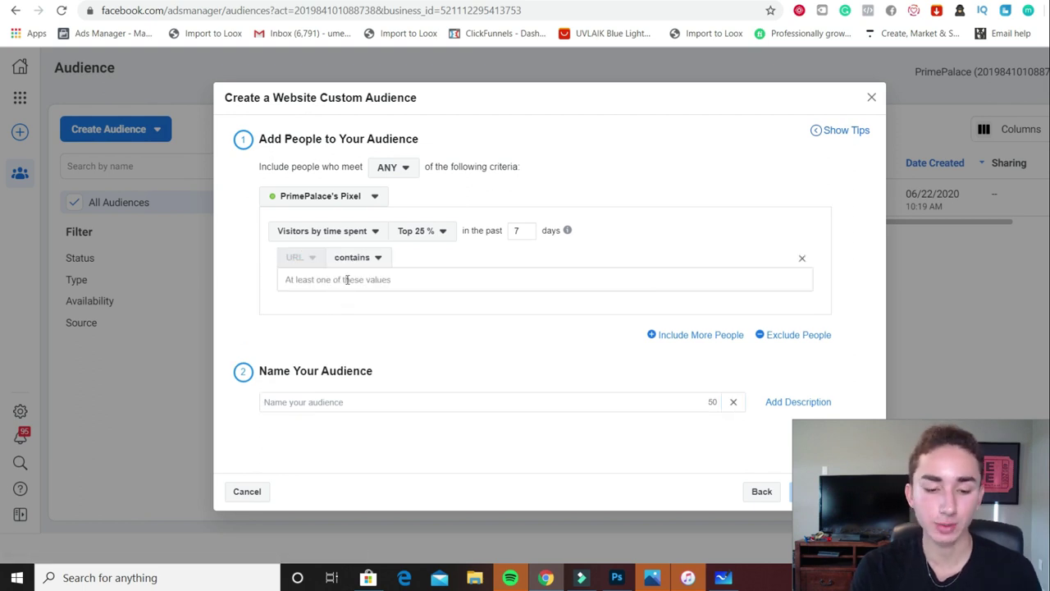
key("ctrl+v")
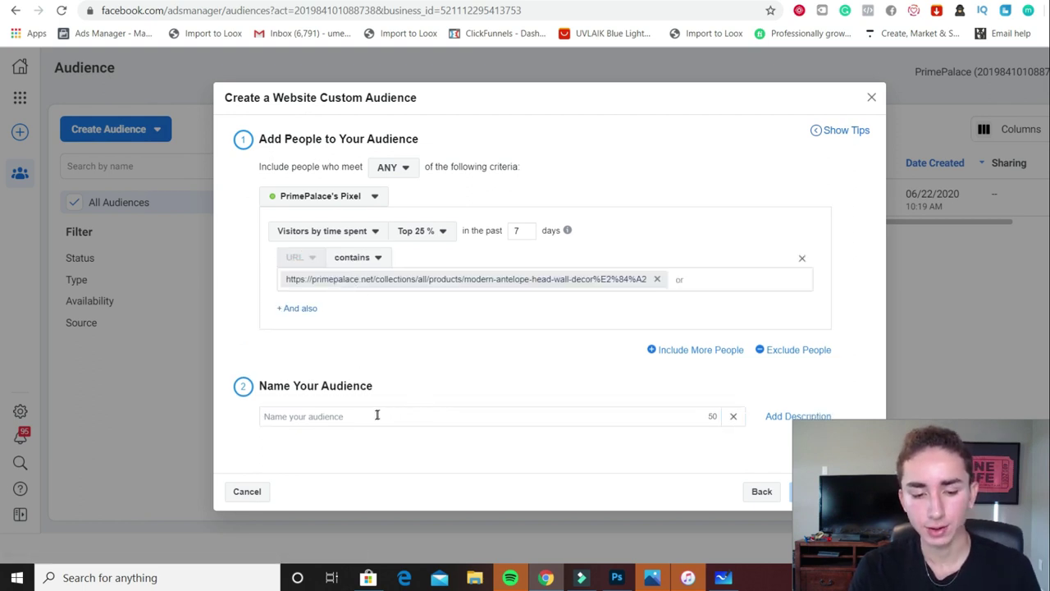
left_click(372, 416)
type("top")
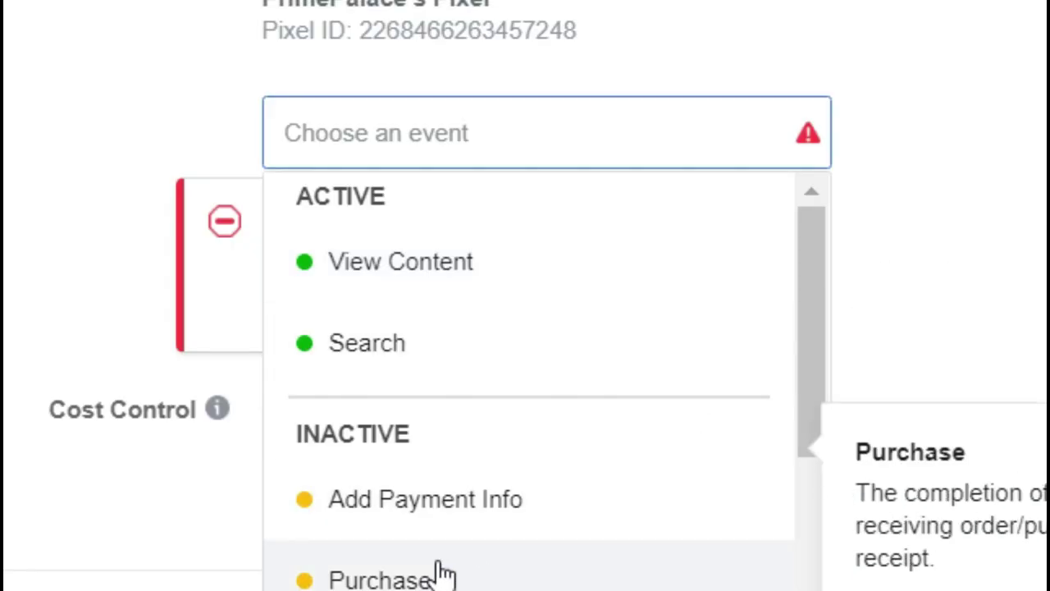
Optimize for the Purchase event and target the 75% VV Deer Head custom audience
left_click(436, 574)
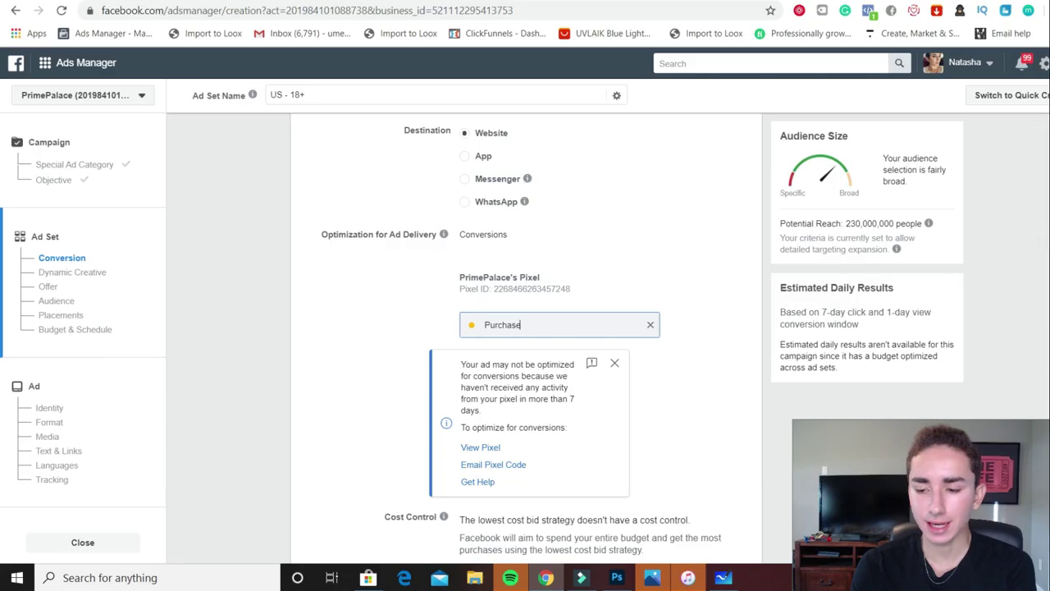
scroll(446, 143, "down", 9)
scroll(680, 344, "down", 2)
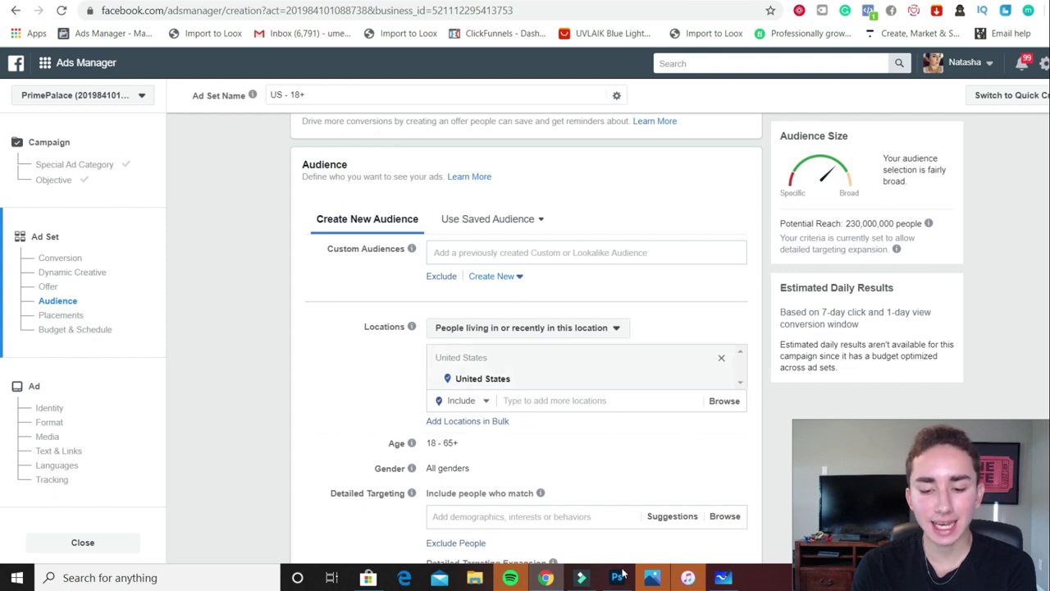
left_click(495, 253)
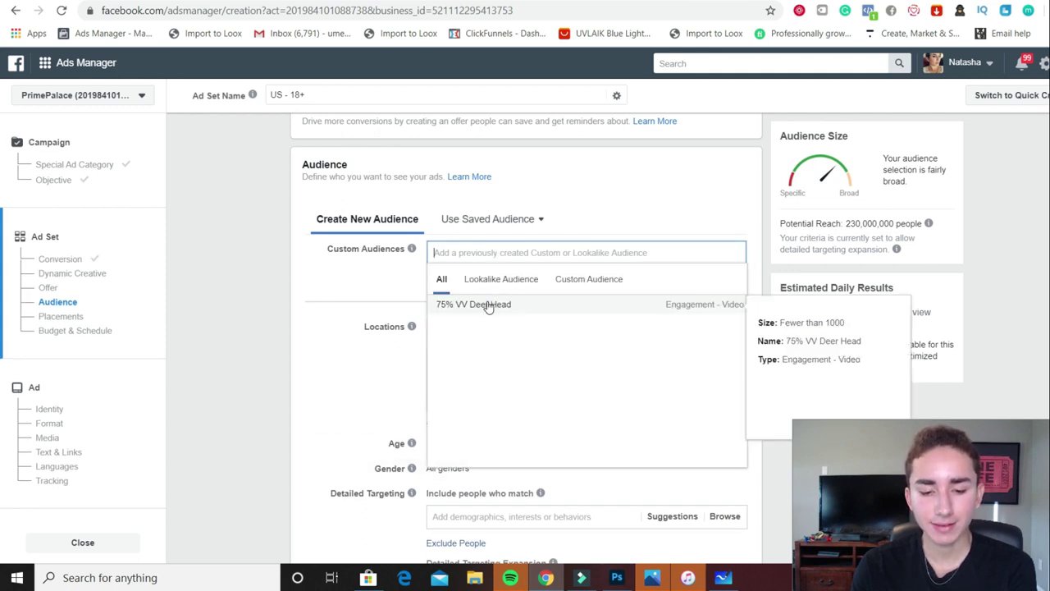
left_click(487, 304)
Rename the ad set '75% VV' and set the target location to Worldwide
left_click(351, 92)
key("ctrl+a")
type("7")
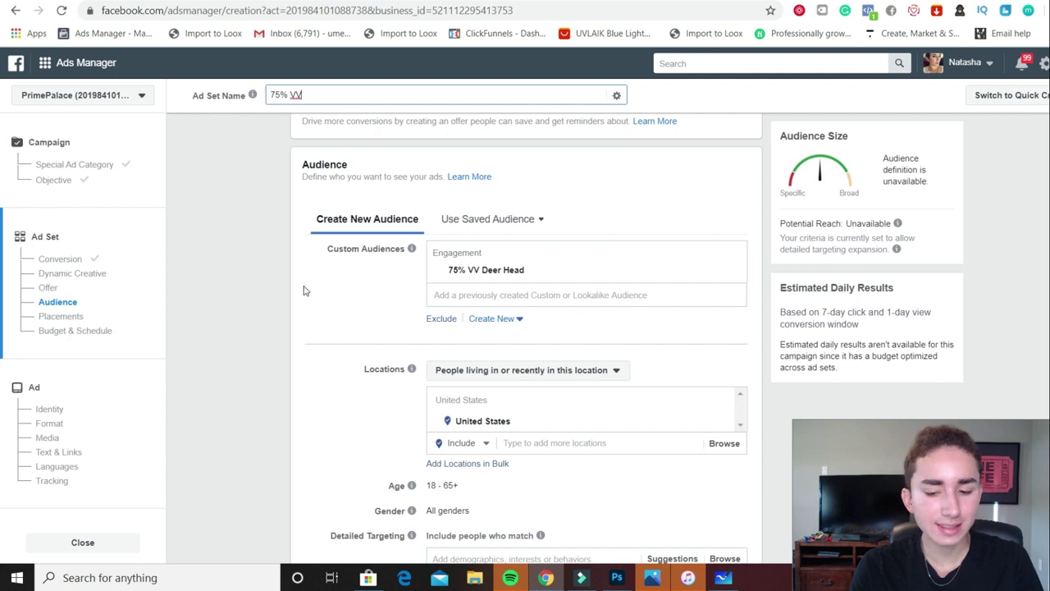
left_click(574, 227)
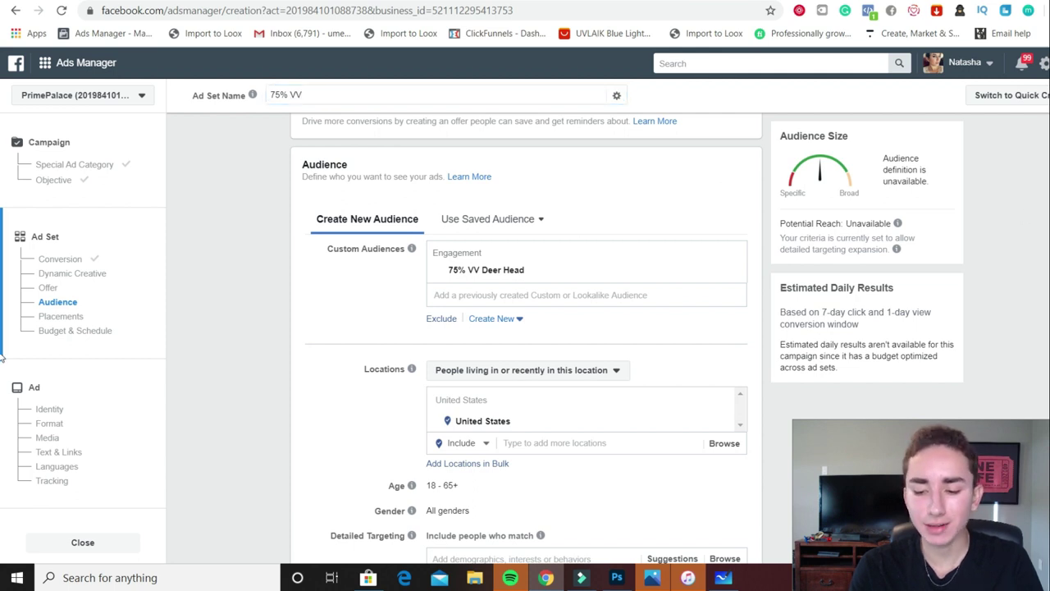
scroll(525, 339, "down", 2)
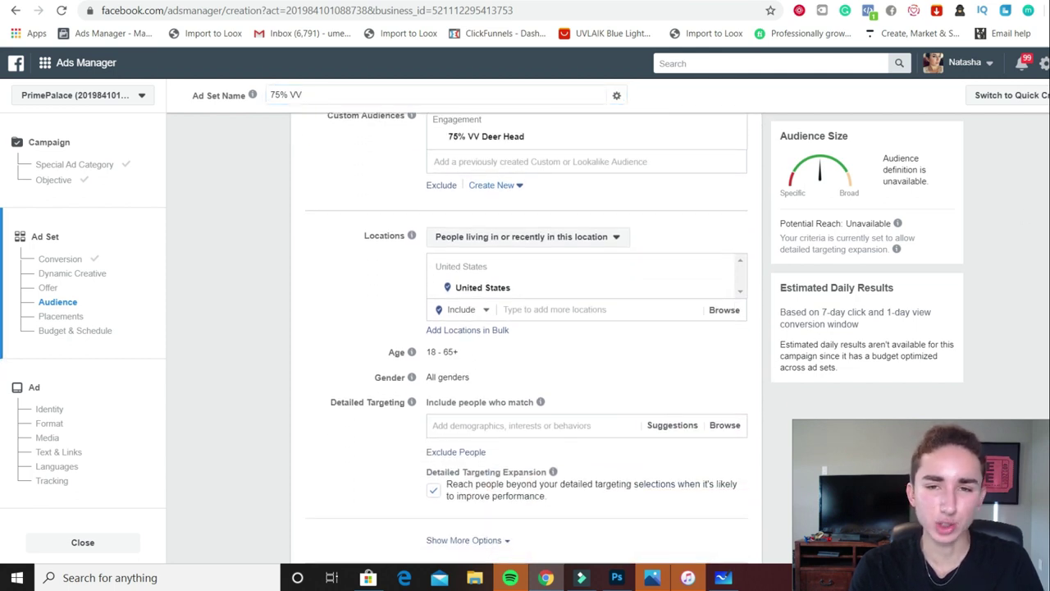
scroll(625, 201, "down", 2)
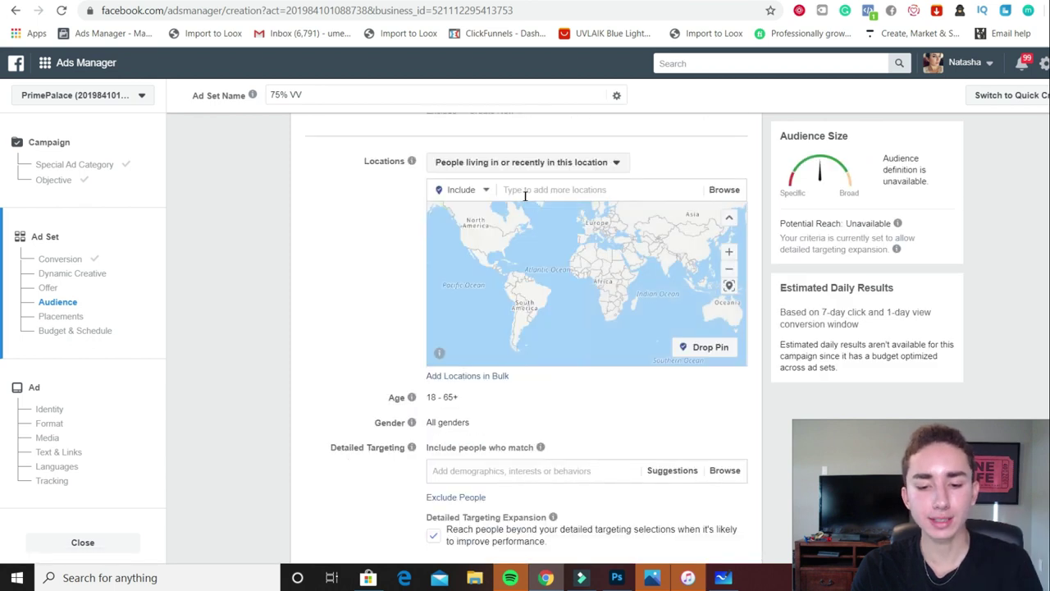
left_click(525, 195)
type("world")
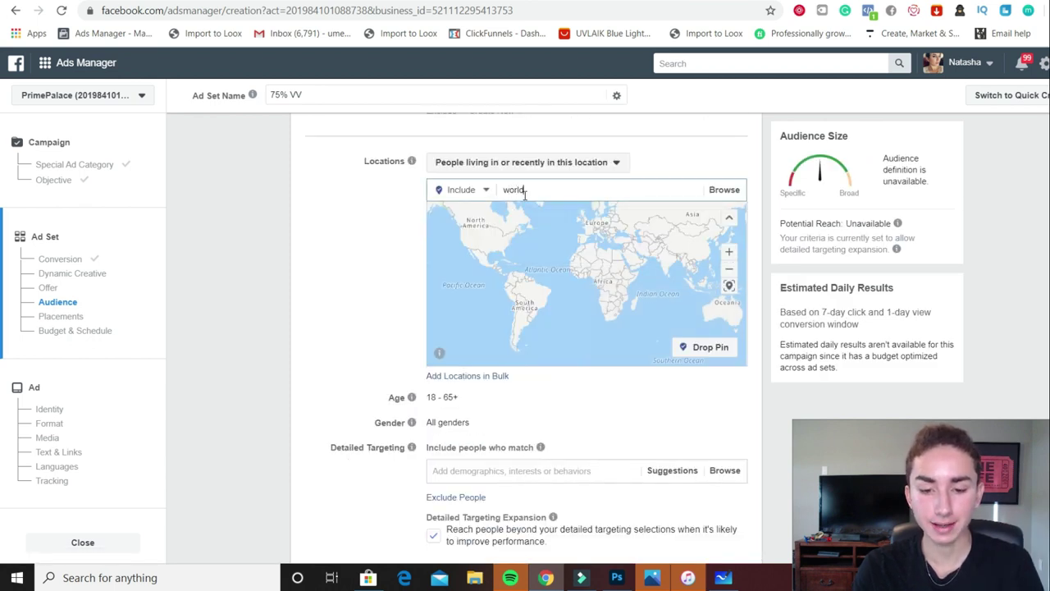
type("wide")
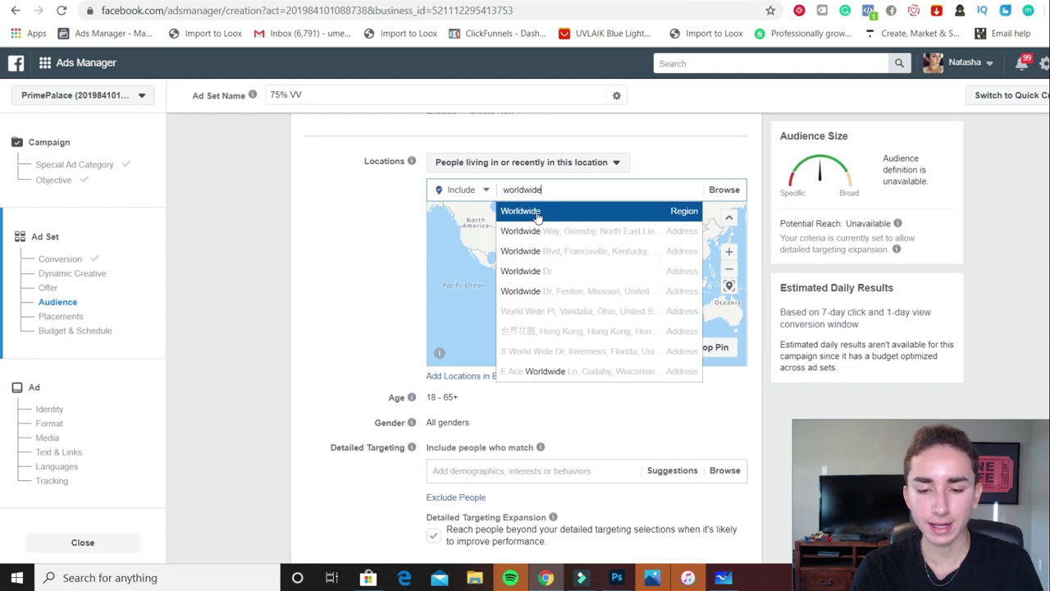
left_click(627, 215)
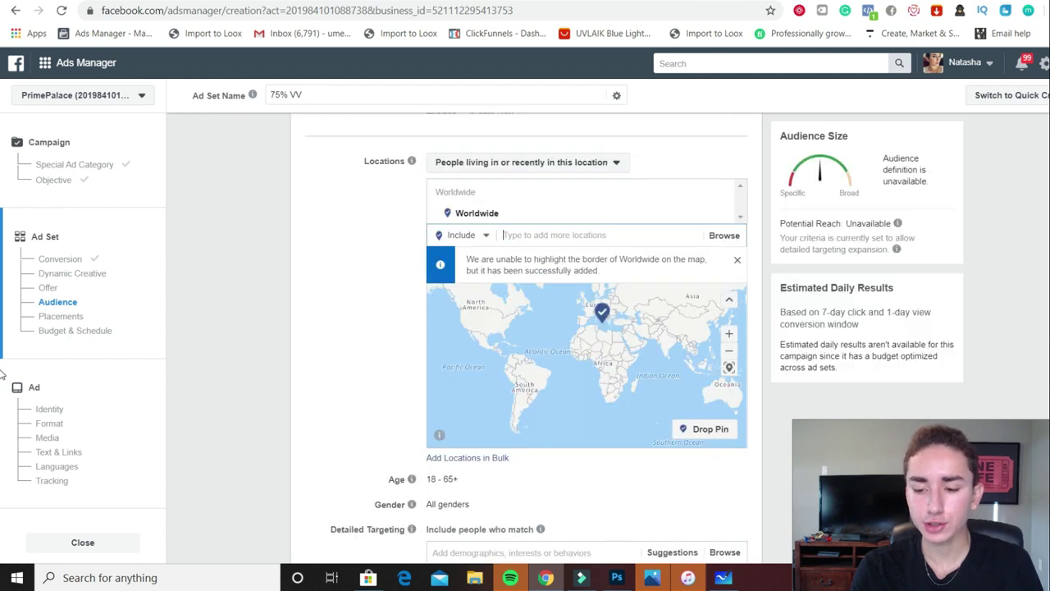
scroll(527, 376, "down", 3)
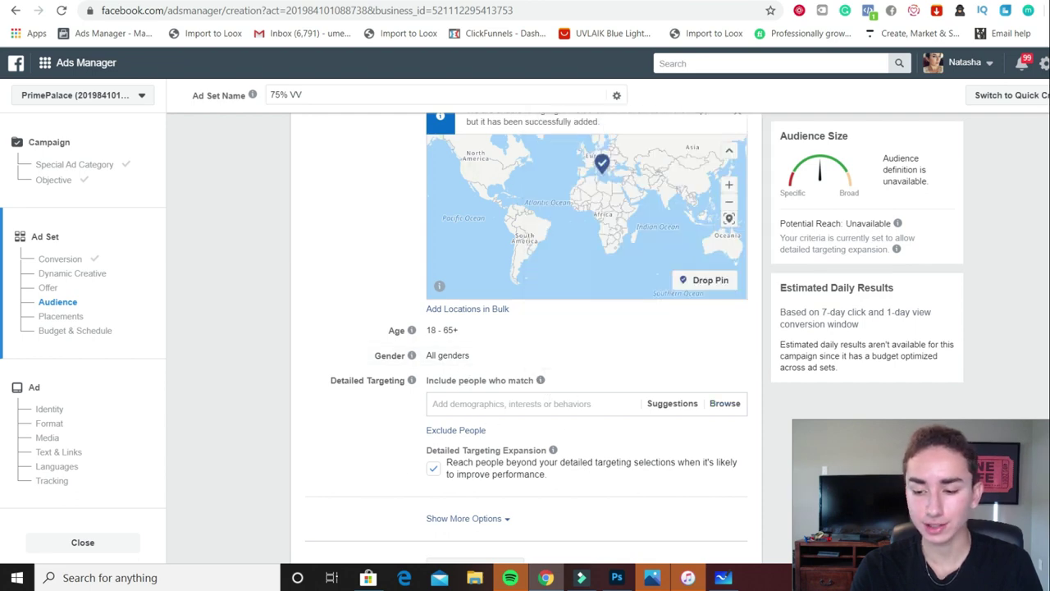
scroll(525, 337, "down", 5)
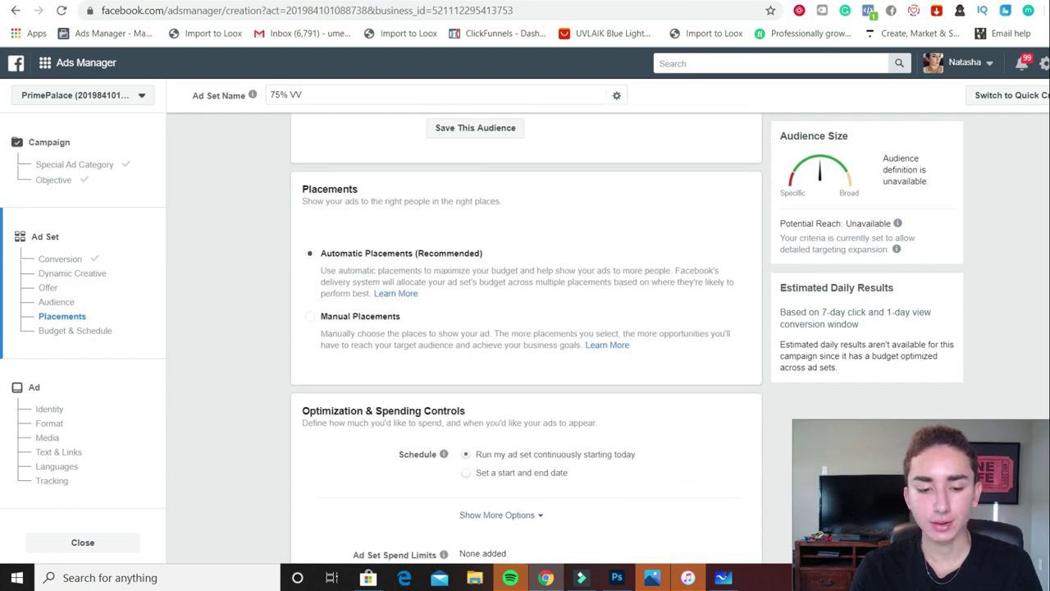
Use manual placements: drop Facebook, Messenger and Audience Network, enable Facebook News Feed, uncheck Instagram Feed
left_click(338, 321)
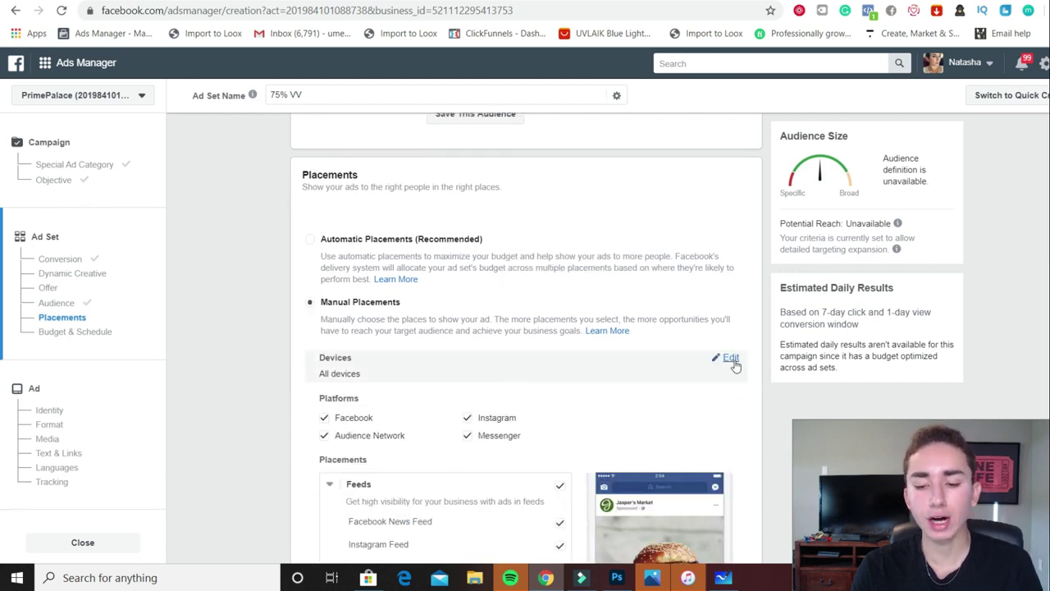
left_click(734, 362)
left_click(386, 377)
left_click(384, 378)
left_click(324, 424)
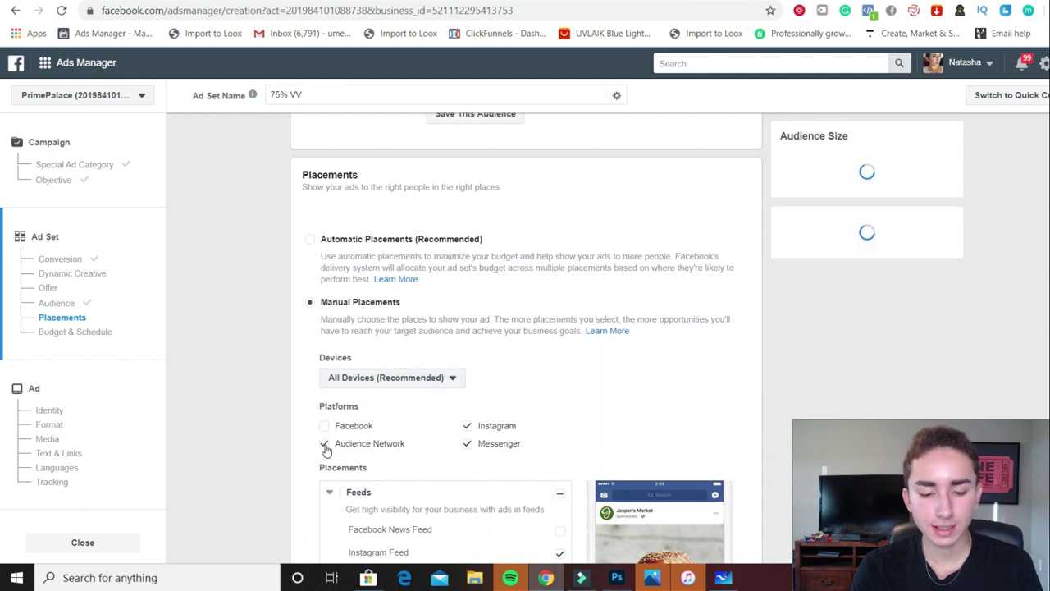
left_click(467, 443)
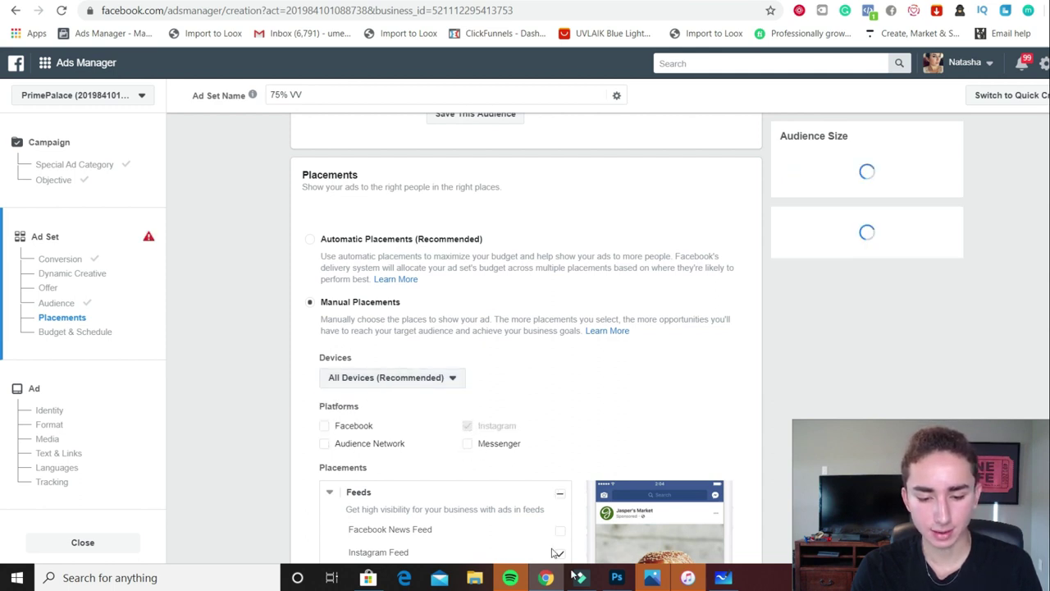
left_click(525, 526)
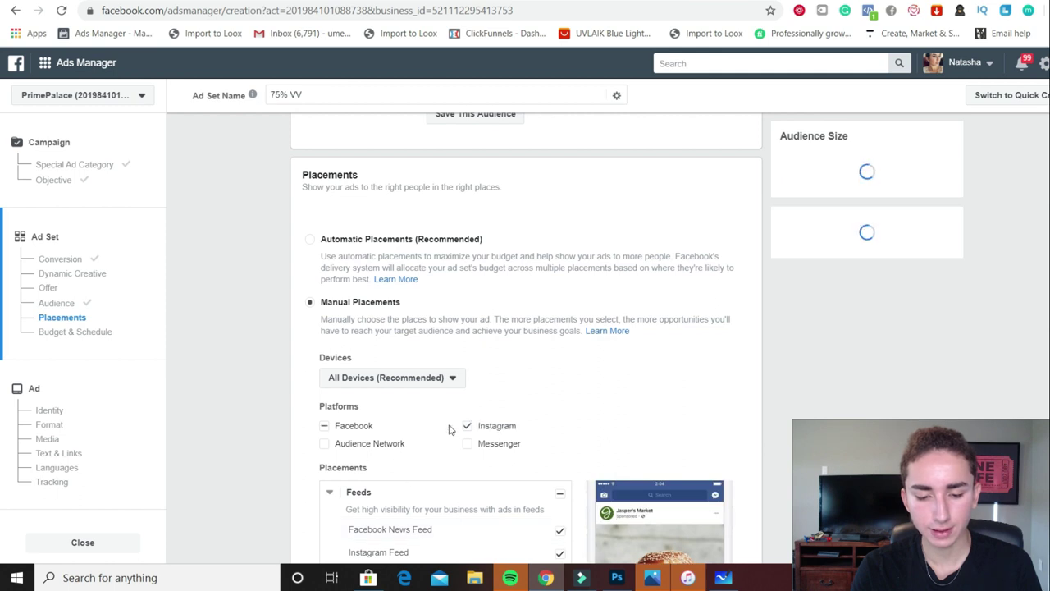
left_click(560, 553)
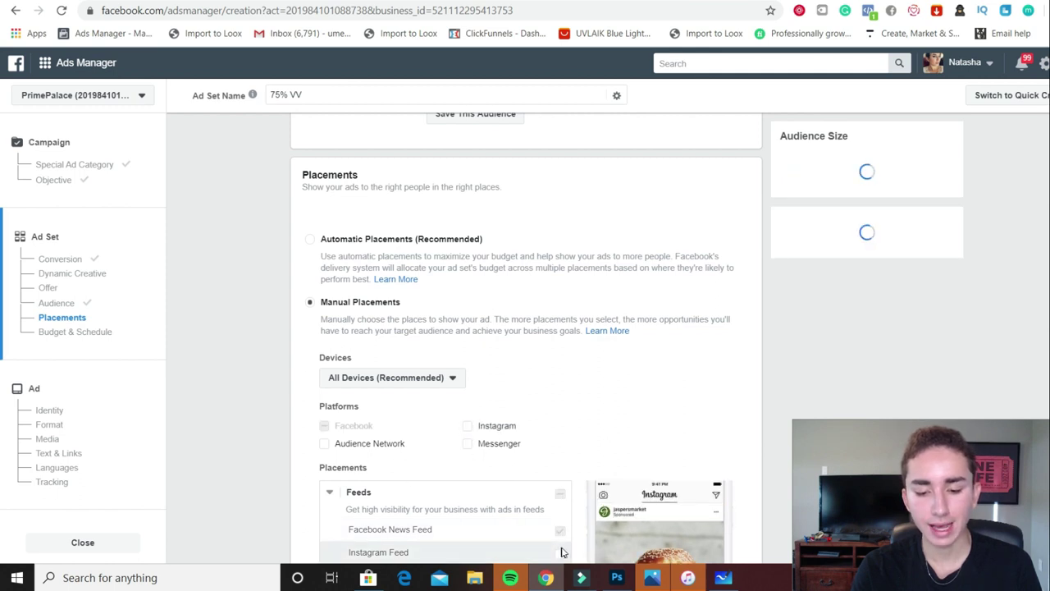
scroll(2, 410, "down", 6)
scroll(3, 450, "up", 2)
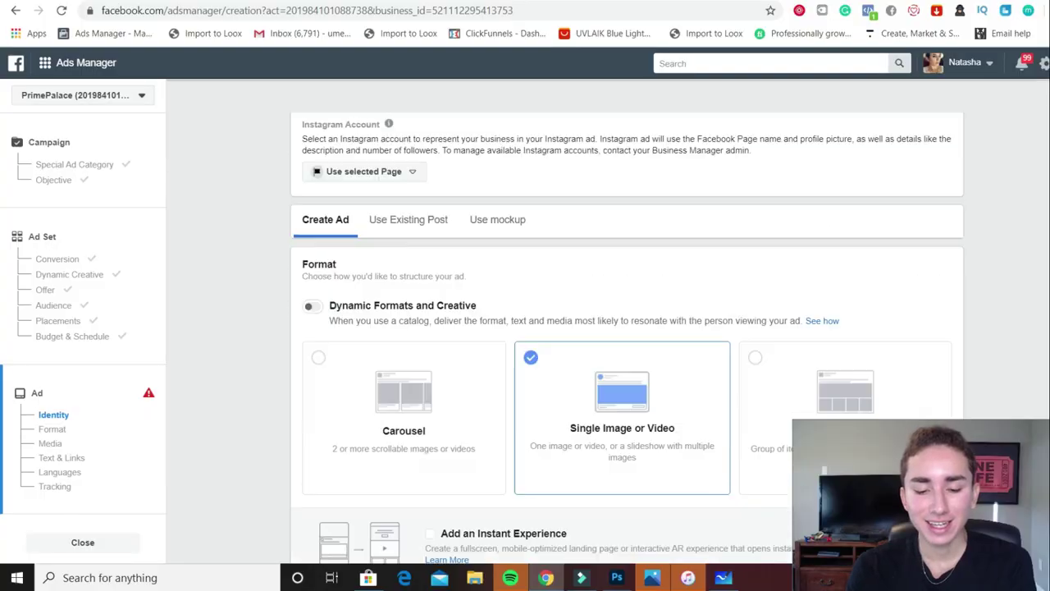
Scroll past the ad Format to the empty Media and Text & Links sections
scroll(627, 338, "down", 3)
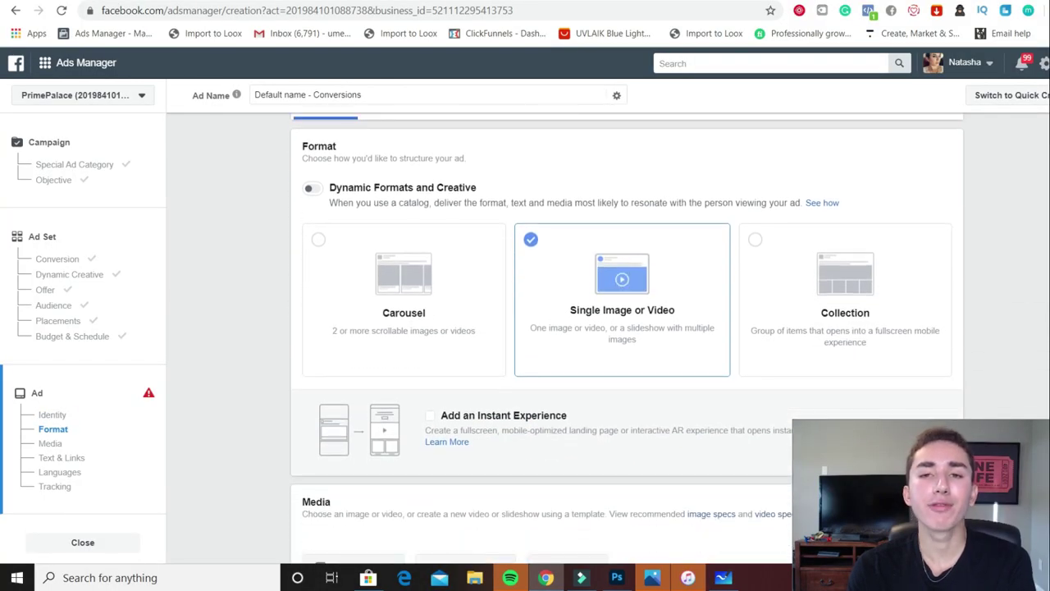
scroll(1043, 350, "down", 7)
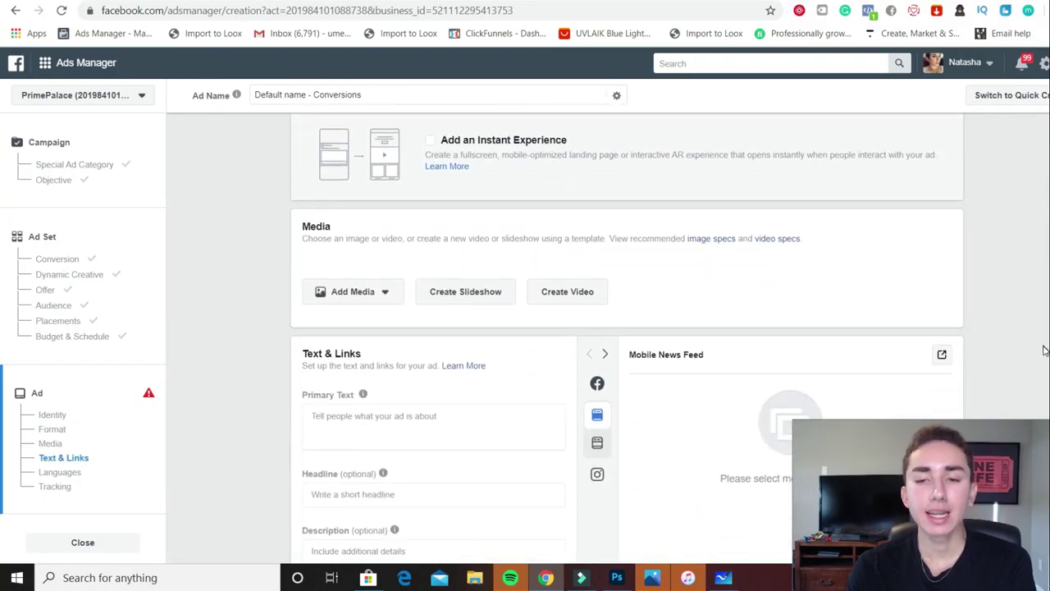
scroll(1044, 350, "down", 1)
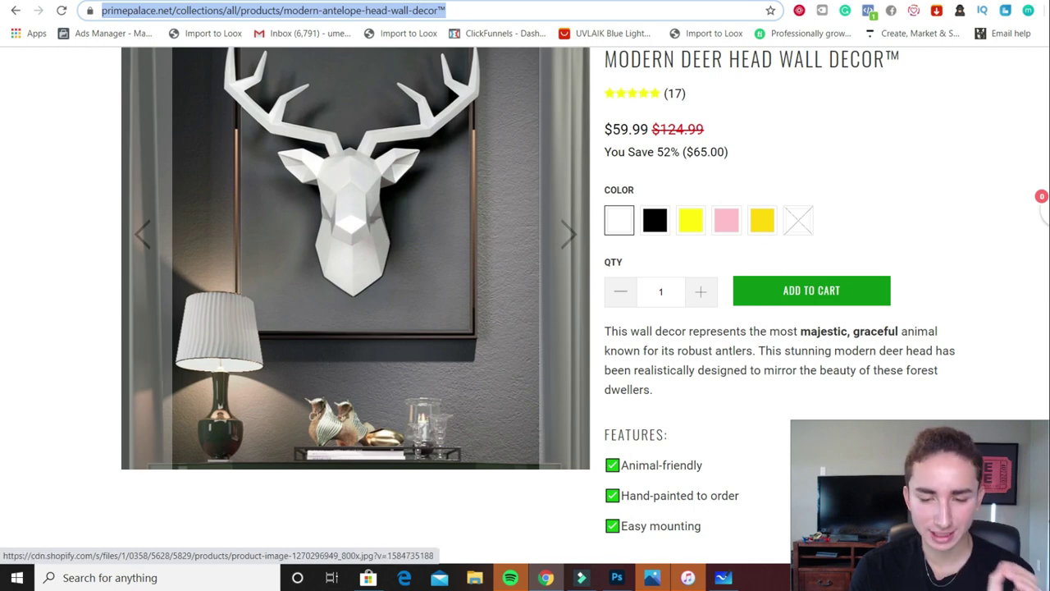
Return to the Ads Manager tab, where IMG_3595.JPG now appears under Media
key("ctrl+Tab")
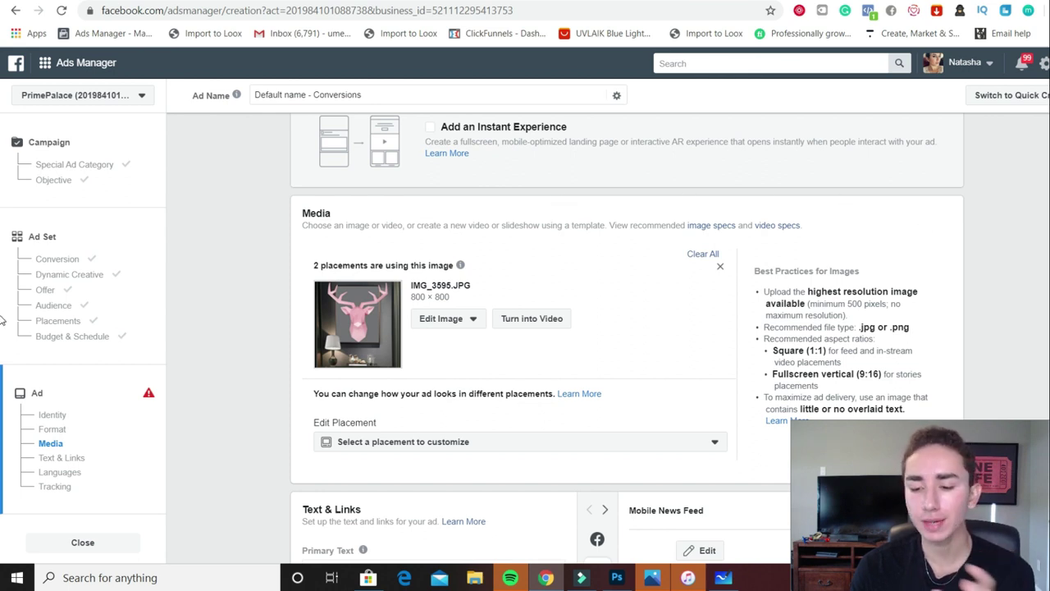
Scroll to Text & Links and put the cursor in the Primary Text box
scroll(2, 321, "down", 4)
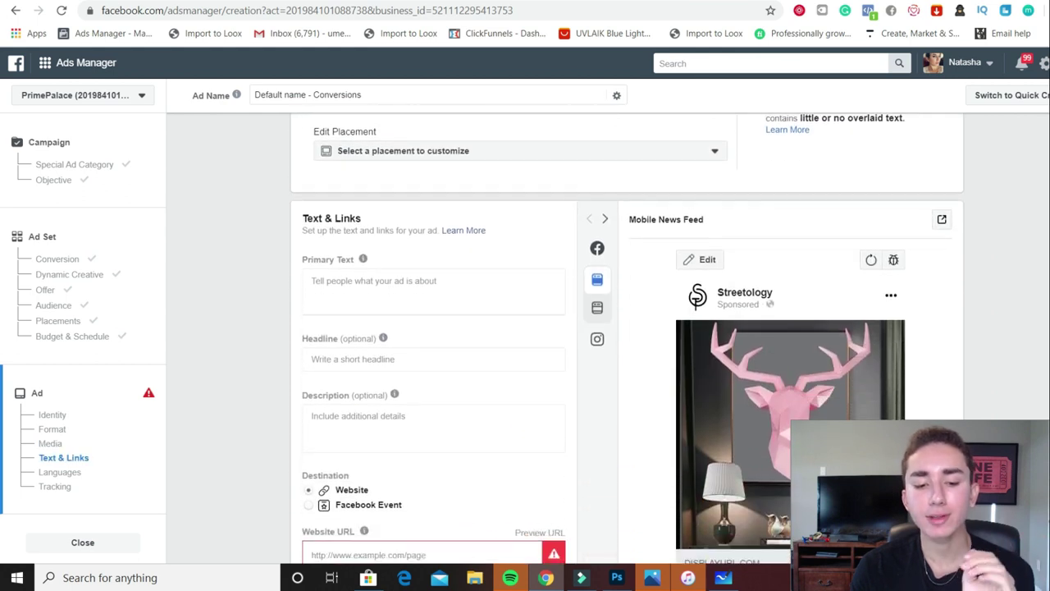
left_click(484, 287)
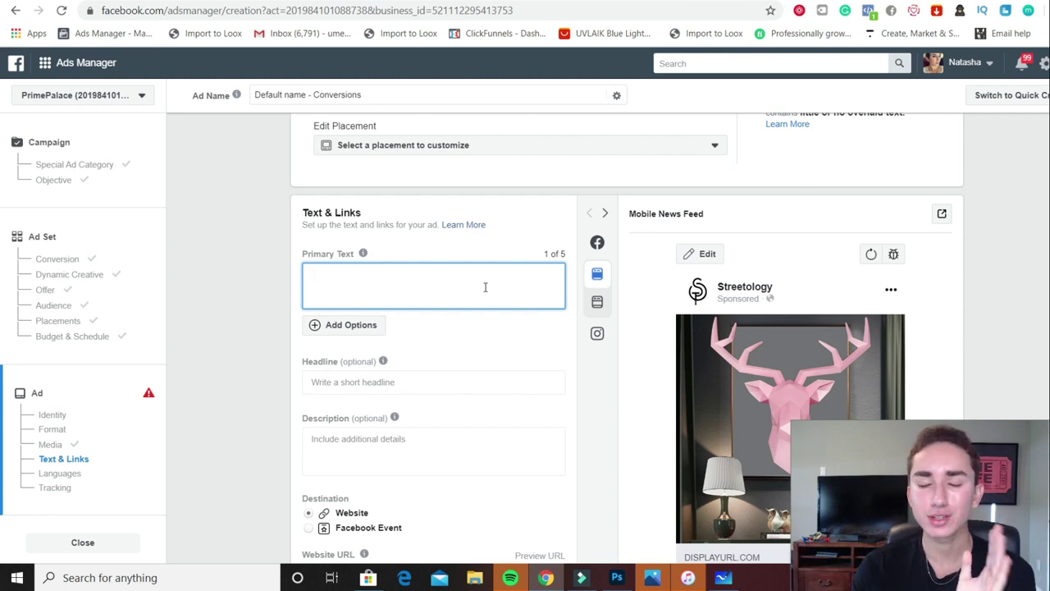
Paste the discount ad copy and change it to 15% off with code Nature15
type("Modernize your living space with this beautiful forest dweller🦌 . Save 10% off your first order when using discount code \"Nature10\" at checkout! Get Yours Here➡ https://bit.ly/2J3t2vF")
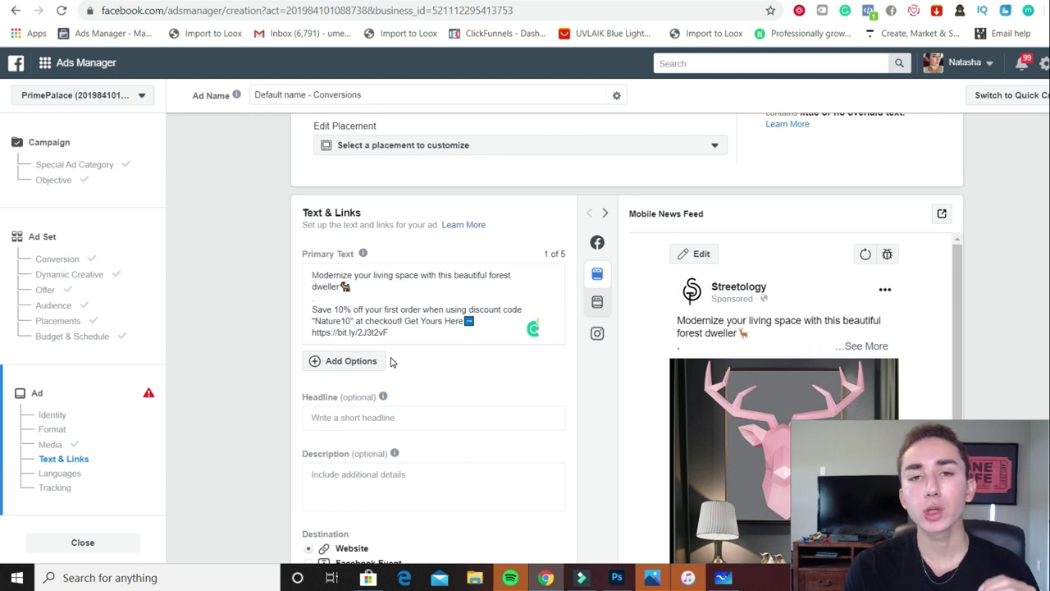
left_click(343, 314)
key("BackSpace")
type("5")
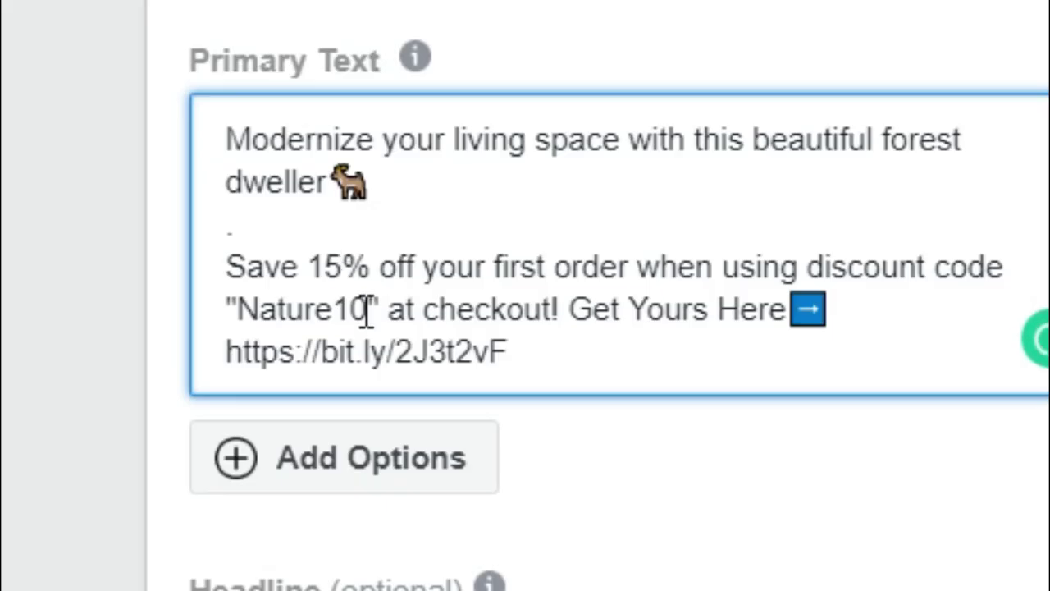
left_click(368, 310)
key("BackSpace")
type("5")
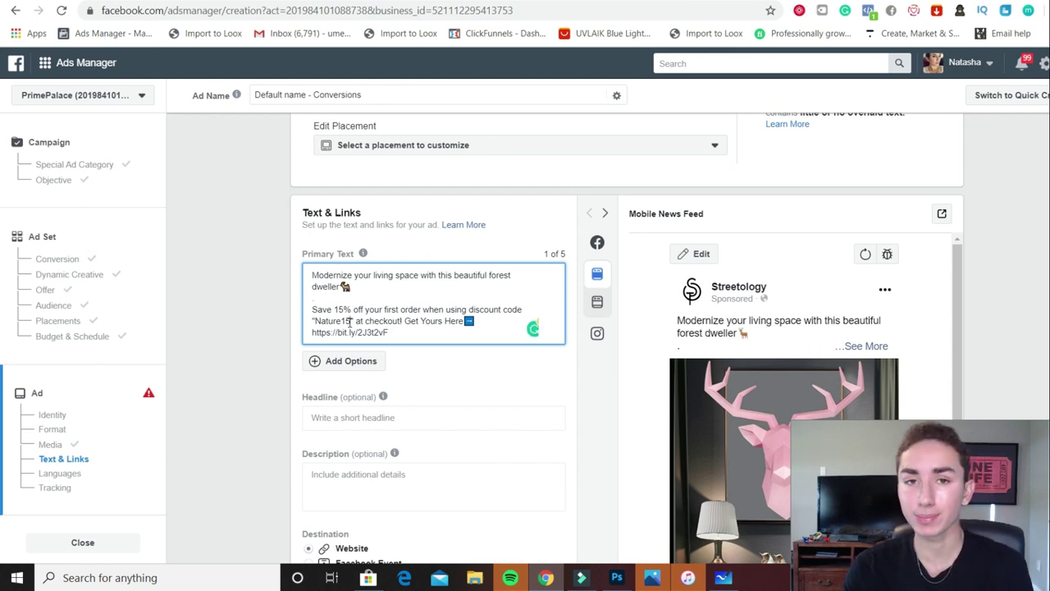
Review the whiteboard objection notes and enlarge the wooden-wall deer head customer review
key("alt+Tab")
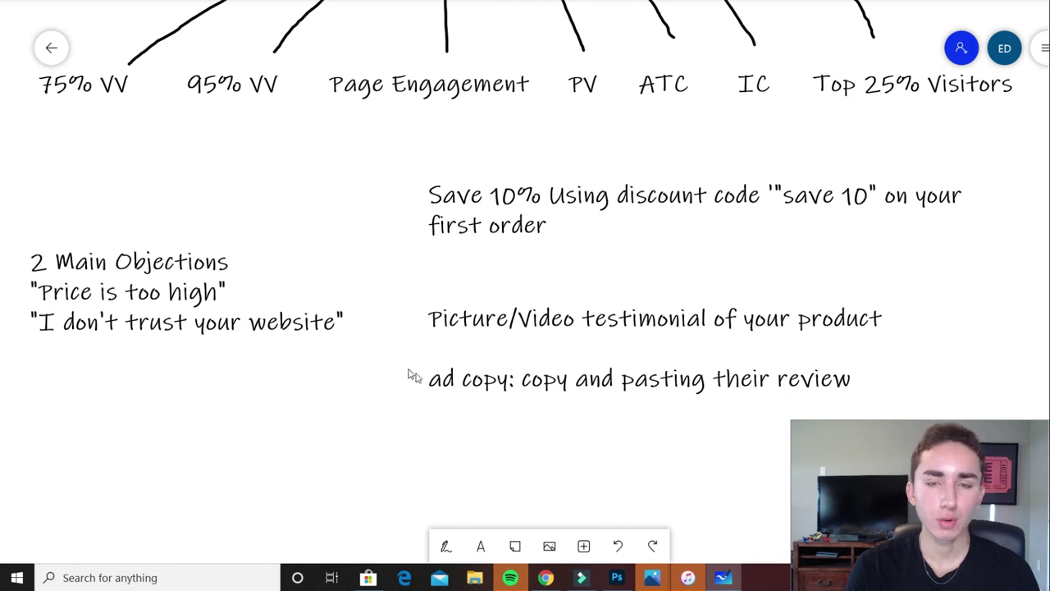
left_click(552, 579)
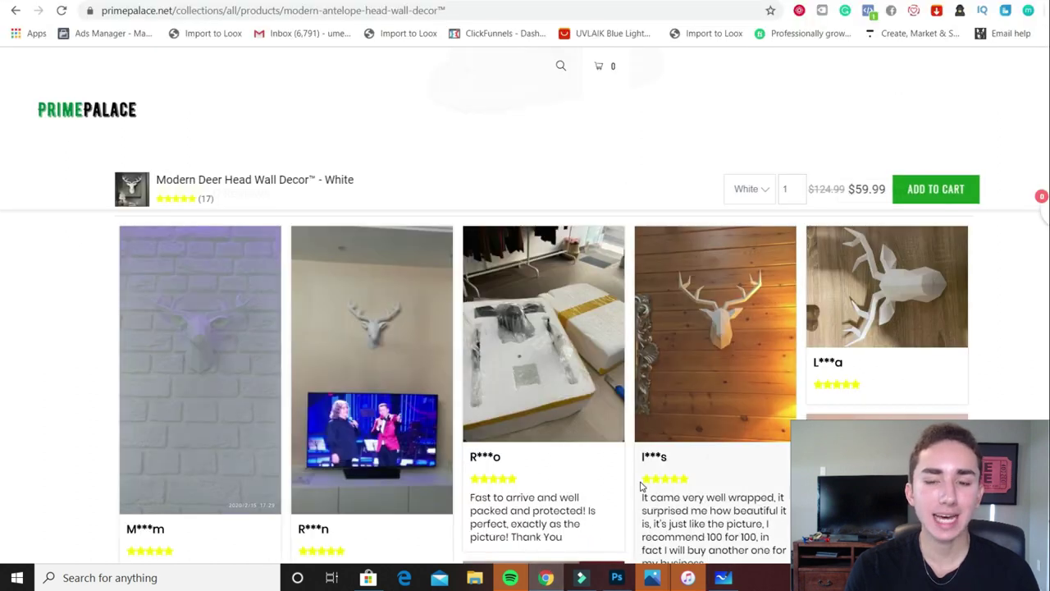
left_click(702, 379)
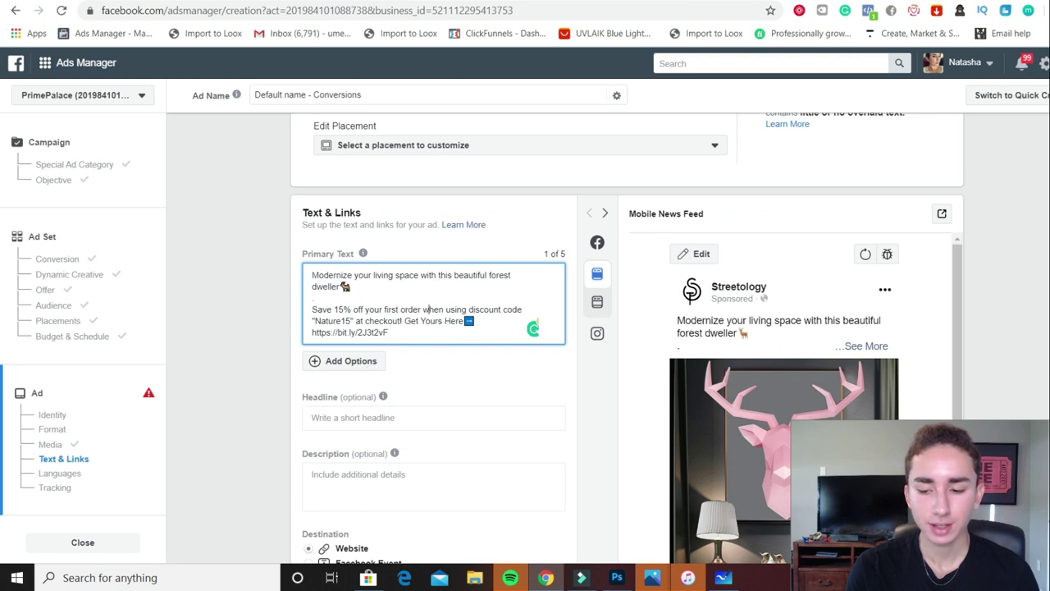
Choose Change Image from the ad Media section's Edit Image options
scroll(1, 332, "up", 5)
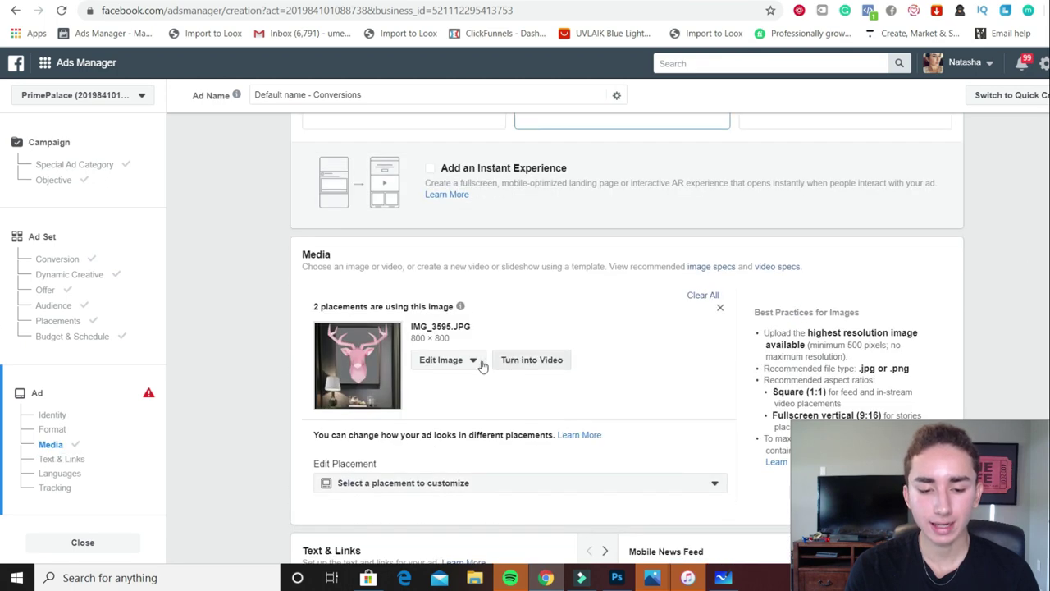
left_click(447, 369)
left_click(439, 382)
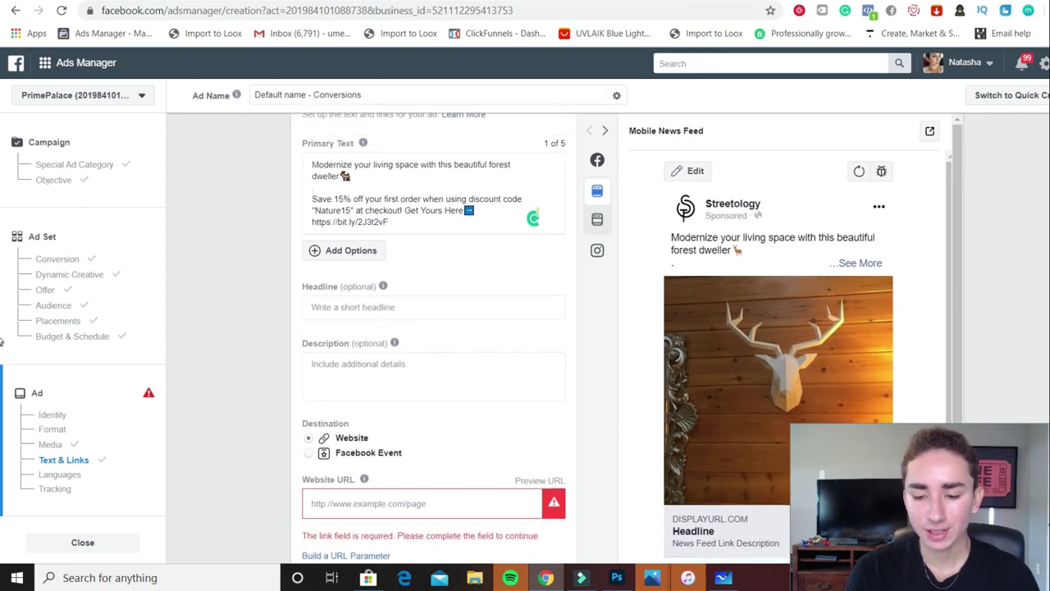
Replace the old discount-code primary text with the pasted customer review wrapped in quotes
left_click(383, 297)
key("ctrl+a")
key("BackSpace")
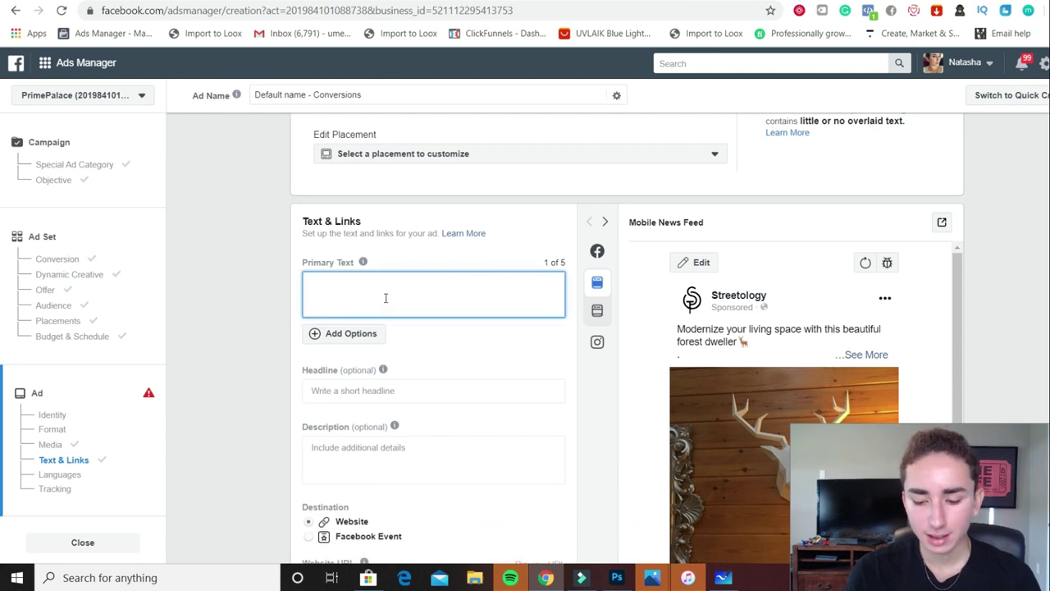
type("\"")
type("It came very well wrapped, it surprised me how beautiful it is, it's just like the picture, I recommend 100 for 100, in fact I will buy another one for my business")
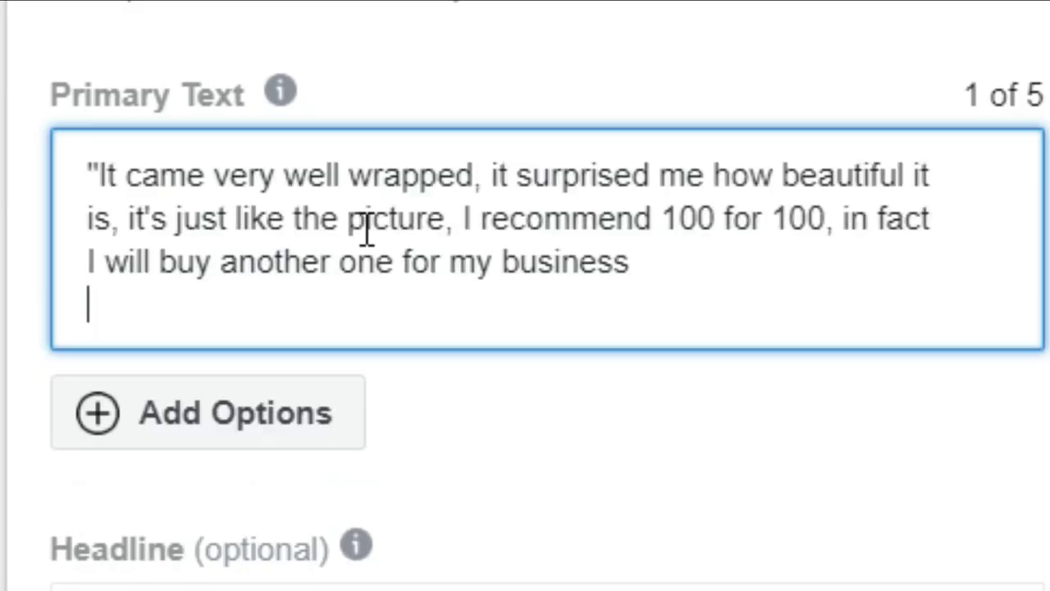
left_click(460, 308)
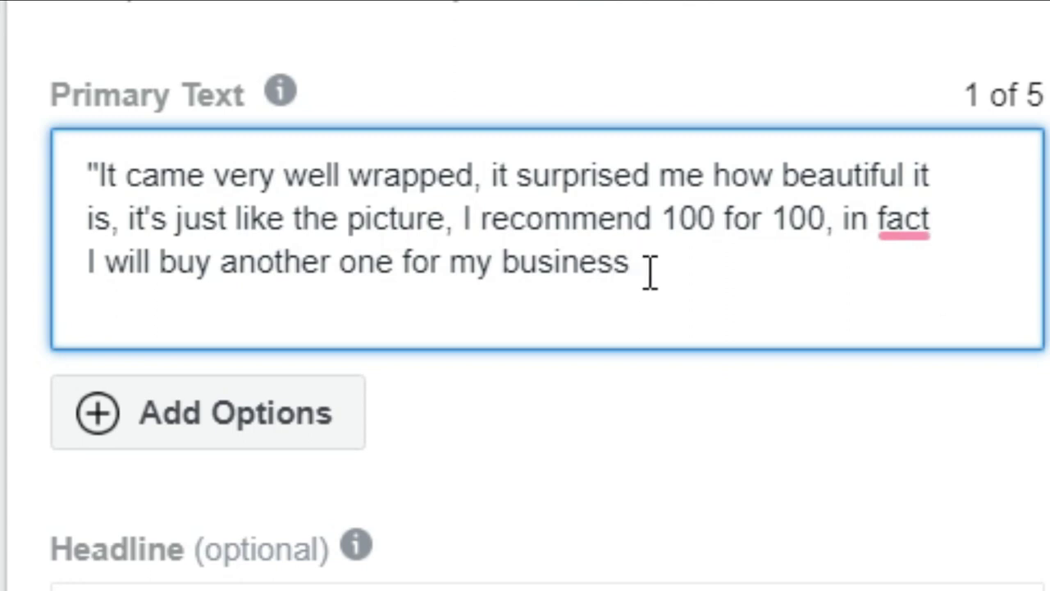
type("\"")
Add a five-star line and the reviewer's name after a blank line below the review
key("Return")
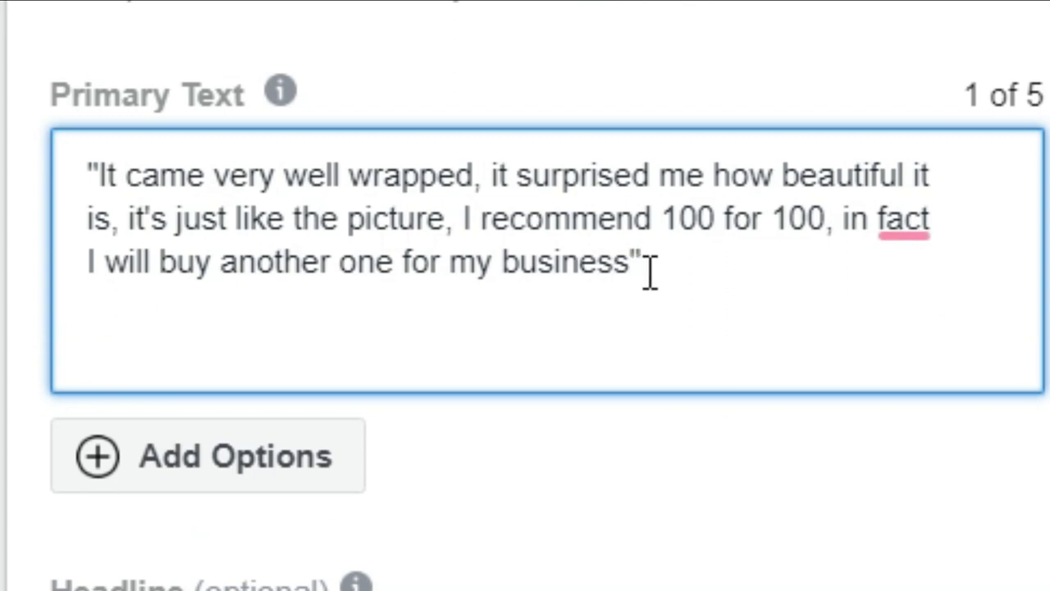
key("Return")
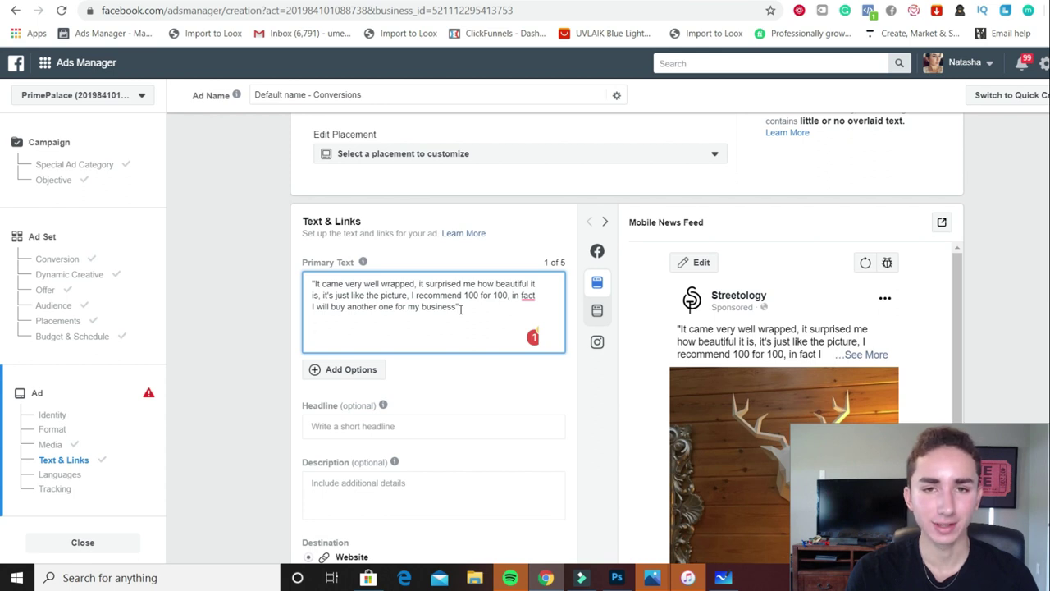
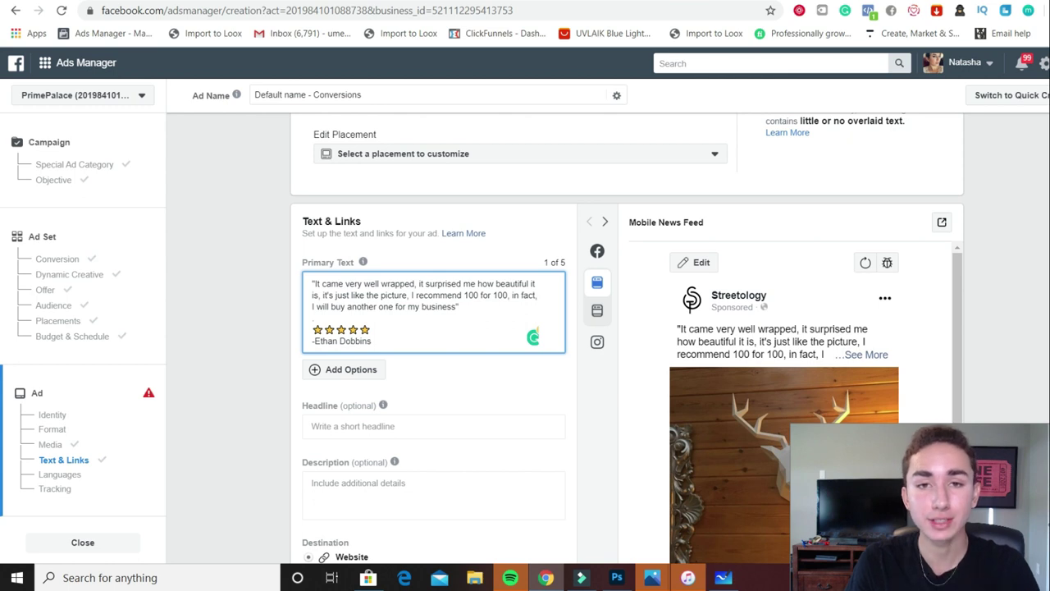
key("alt+Tab")
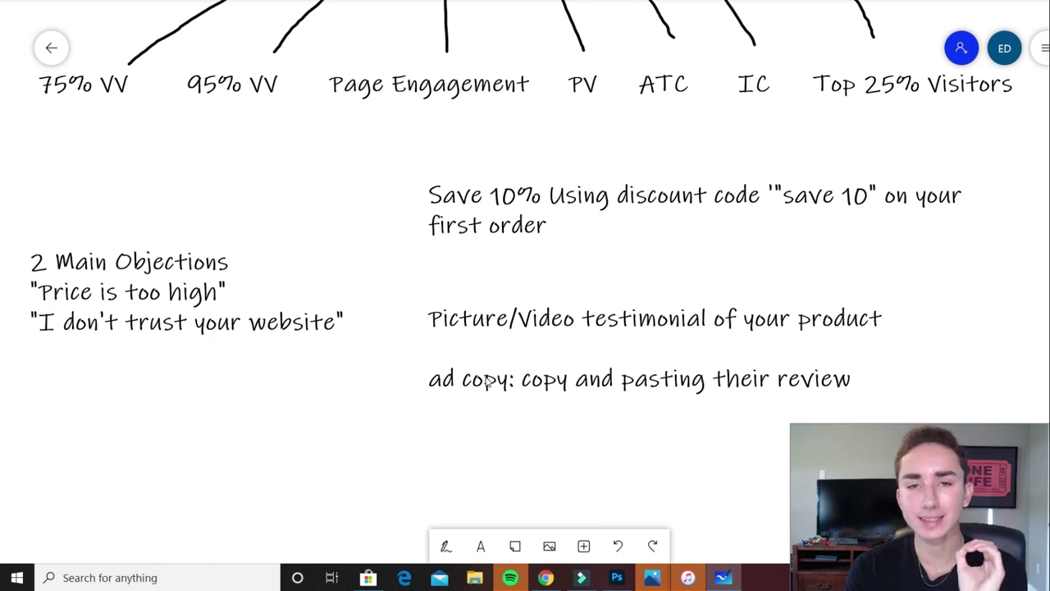
Move between the ad editor and the PrimePalace deer head page, scrolling through its customer reviews
left_click(545, 577)
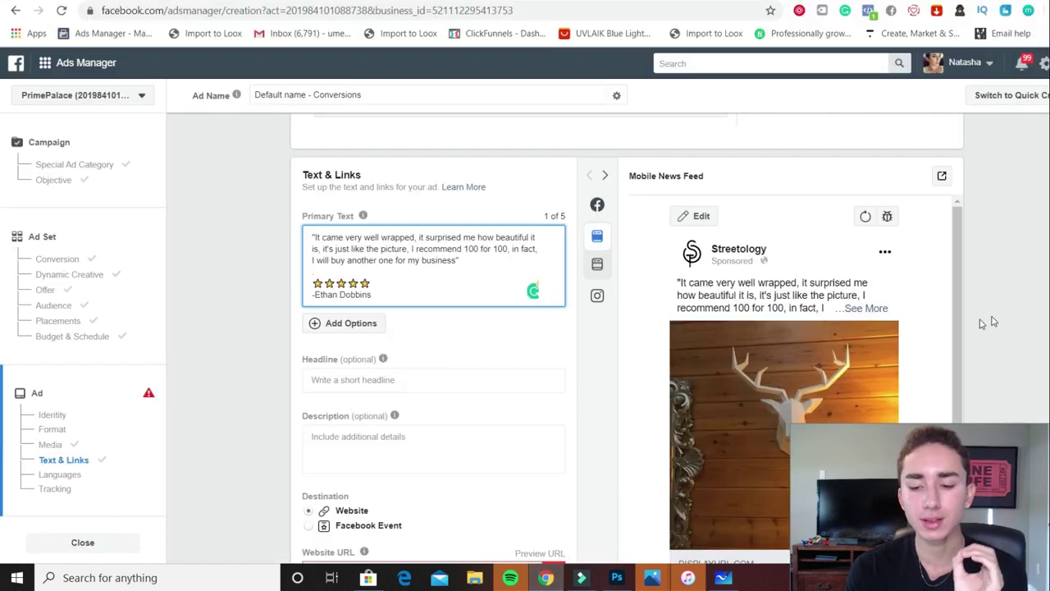
scroll(805, 330, "down", 2)
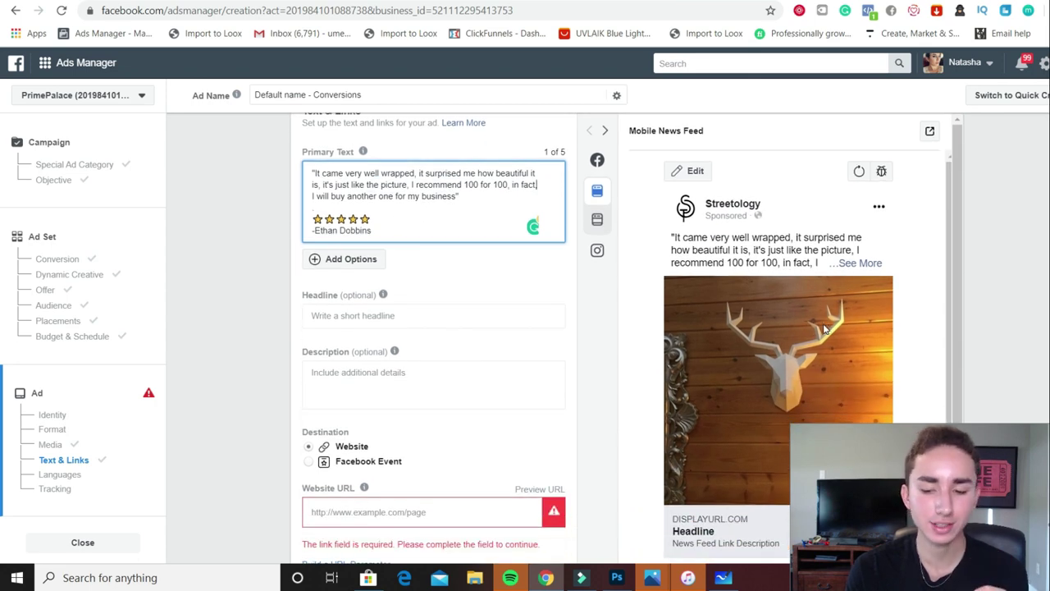
left_click(712, 1)
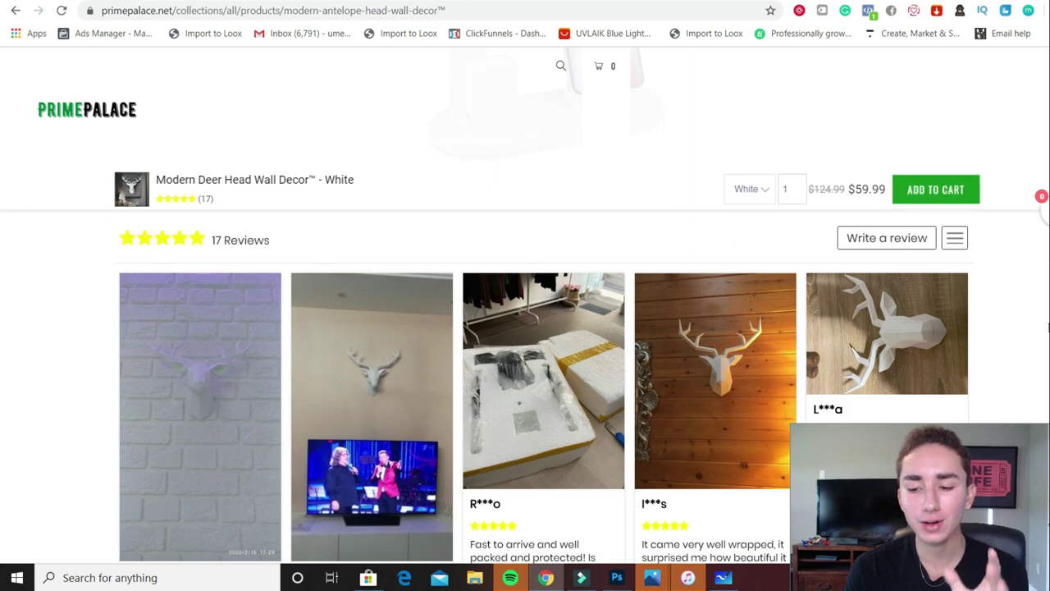
left_click(656, 1)
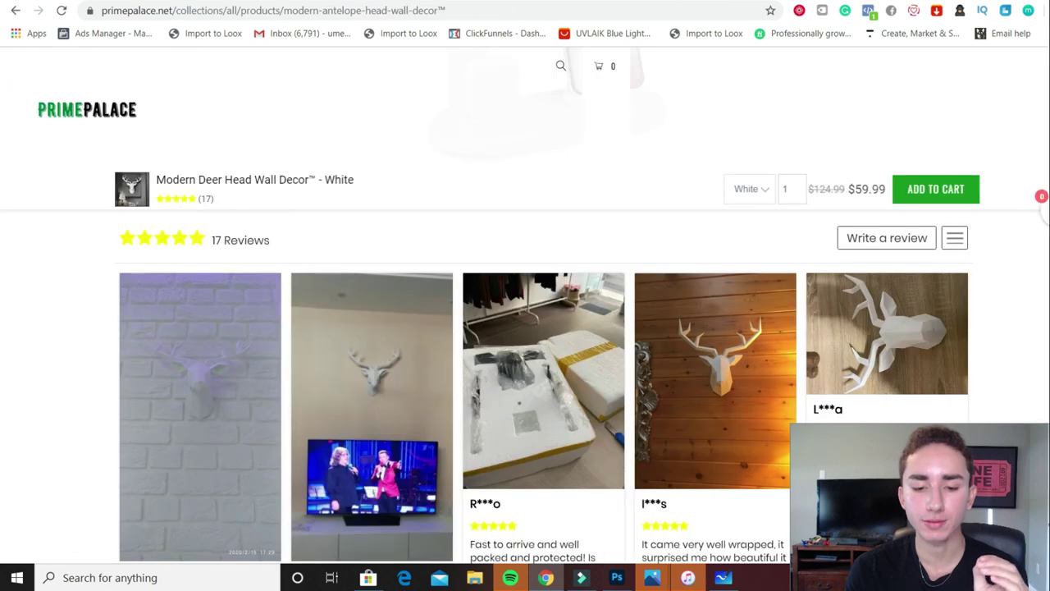
scroll(985, 262, "down", 2)
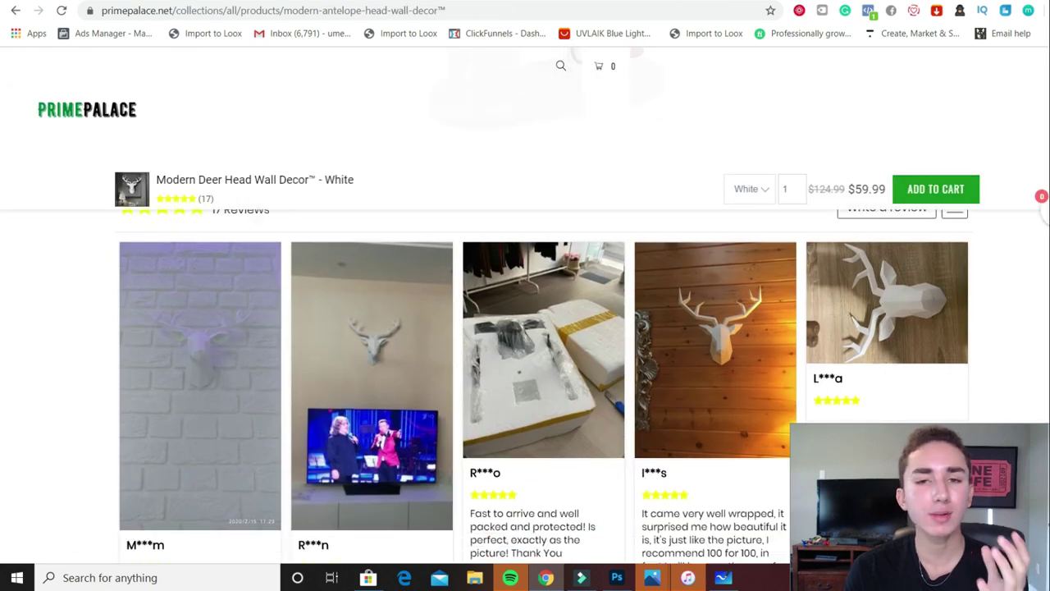
scroll(541, 329, "down", 1)
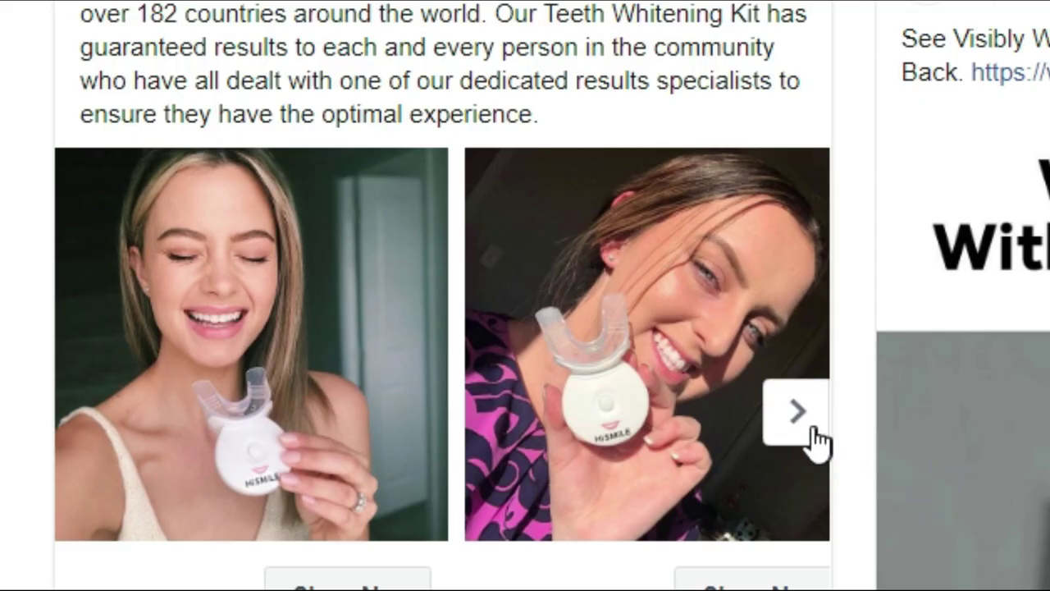
Advance the teeth-whitening carousel ad two slides to see more customer photos
left_click(810, 426)
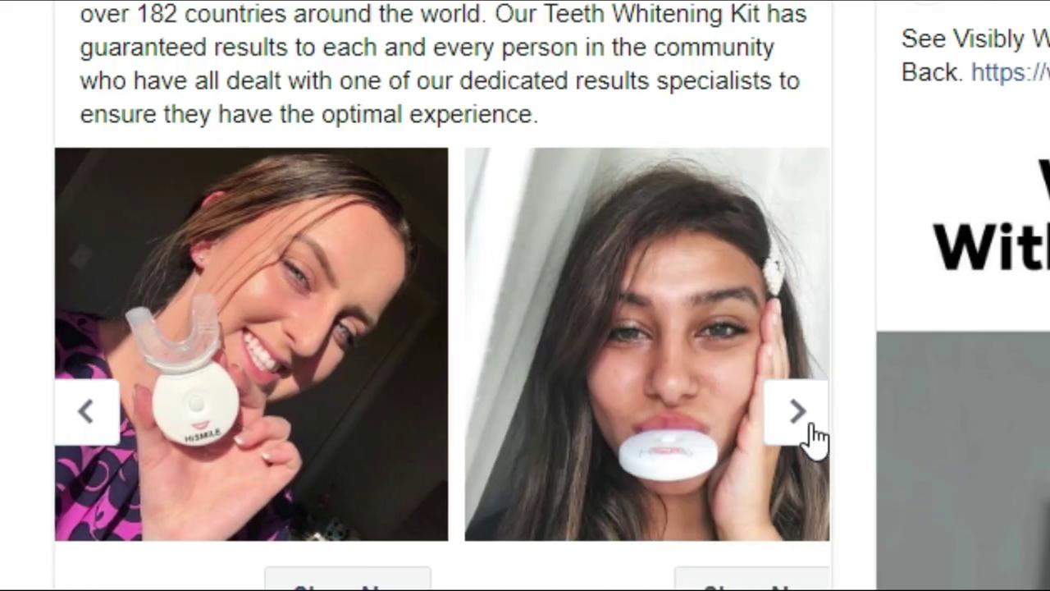
left_click(810, 426)
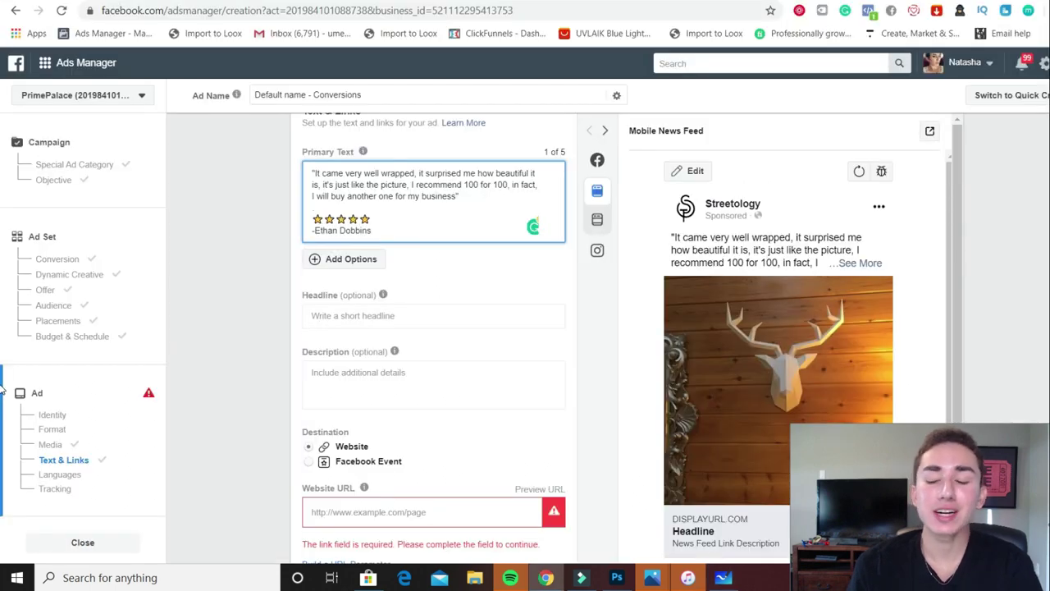
scroll(525, 336, "down", 4)
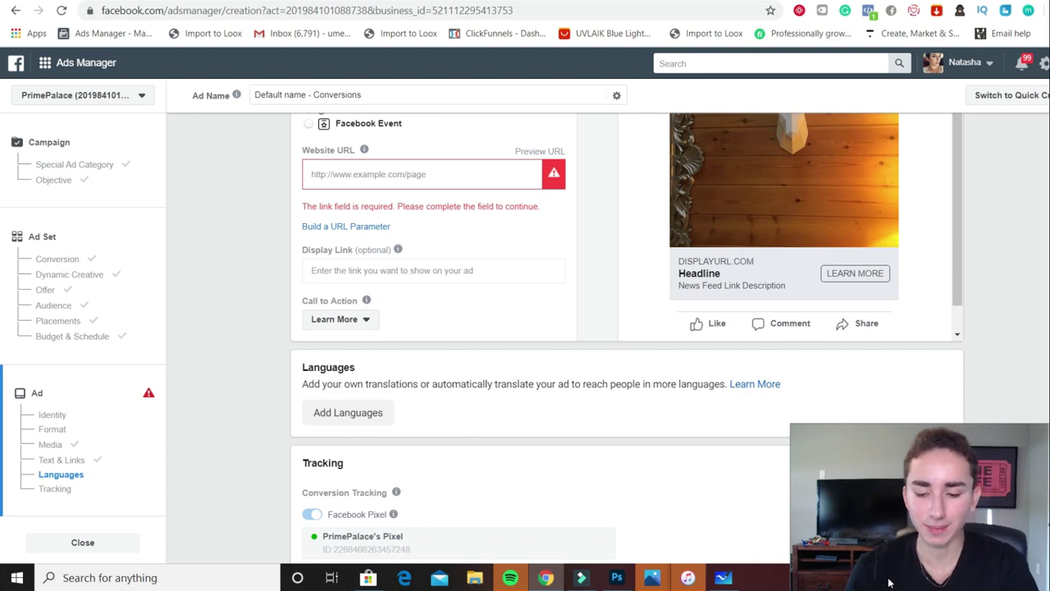
left_click(722, 577)
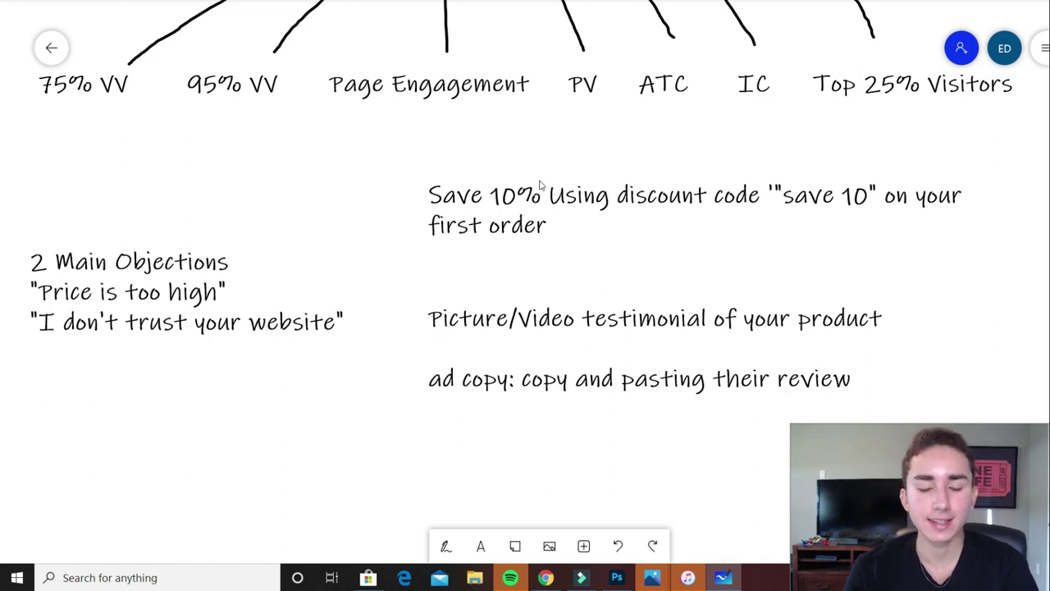
Delete the 95% VV label, then the 75% VV label, leaving both branch lines unlabelled
left_click(246, 100)
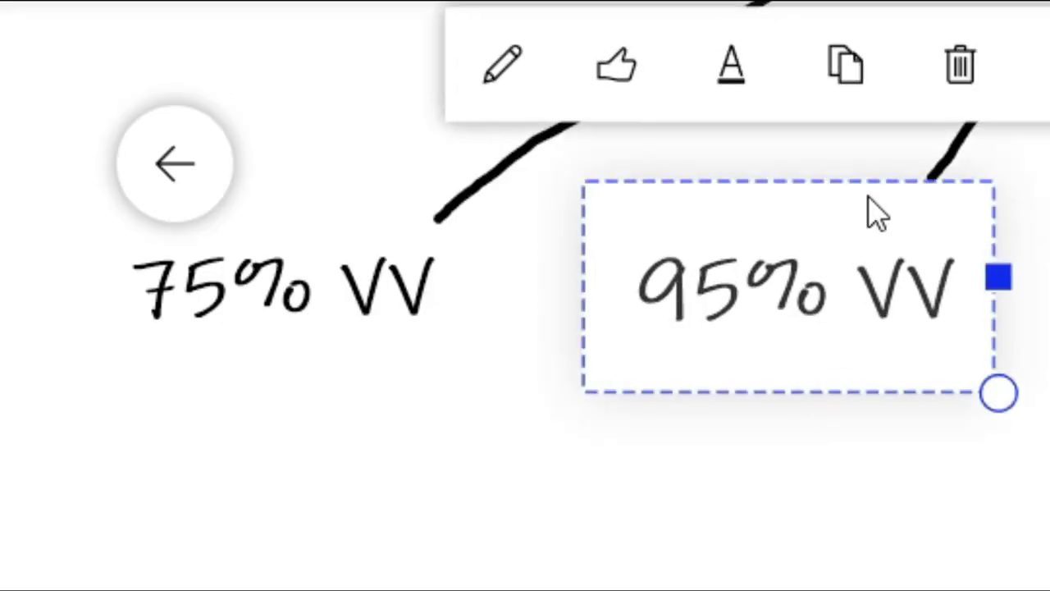
left_click(281, 18)
left_click(369, 293)
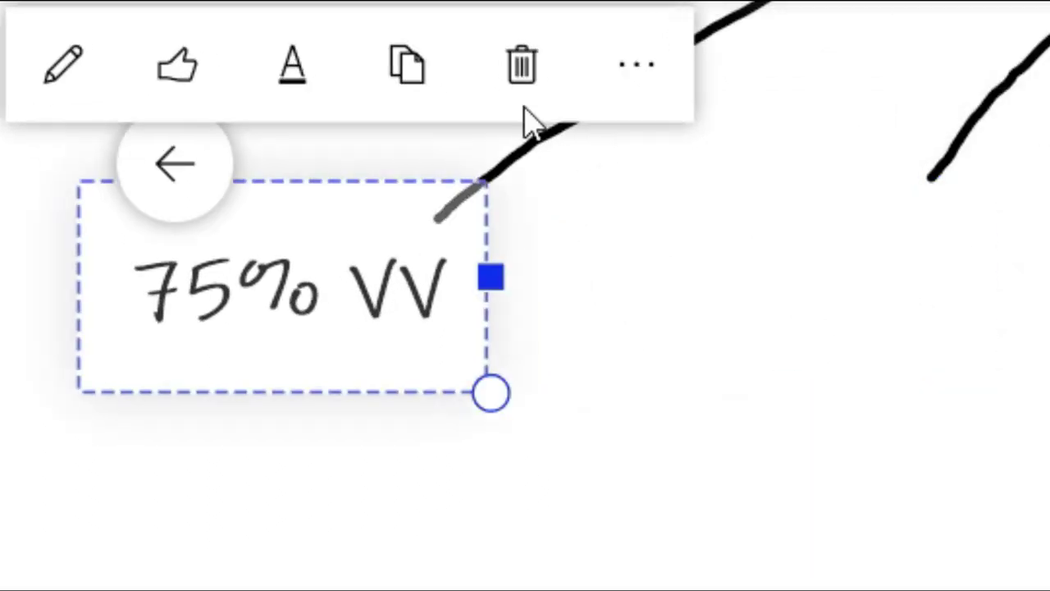
left_click(520, 63)
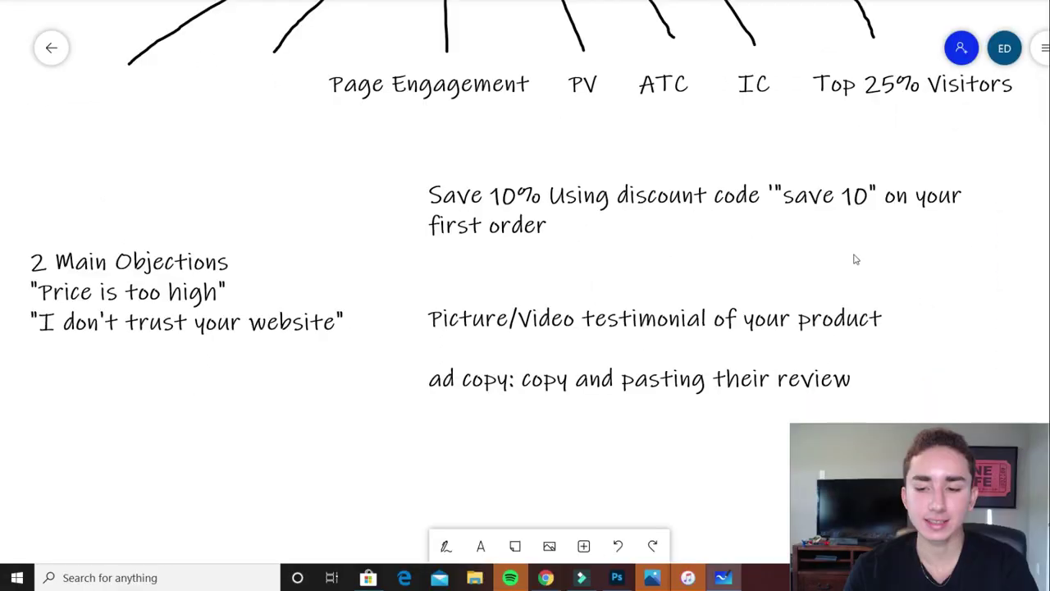
scroll(836, 429, "up", 4)
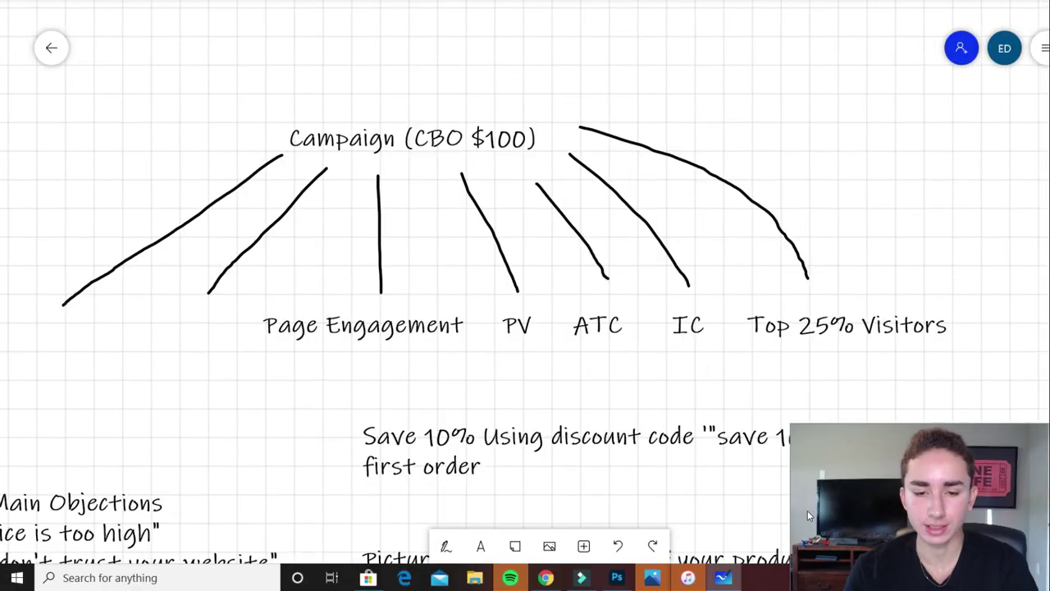